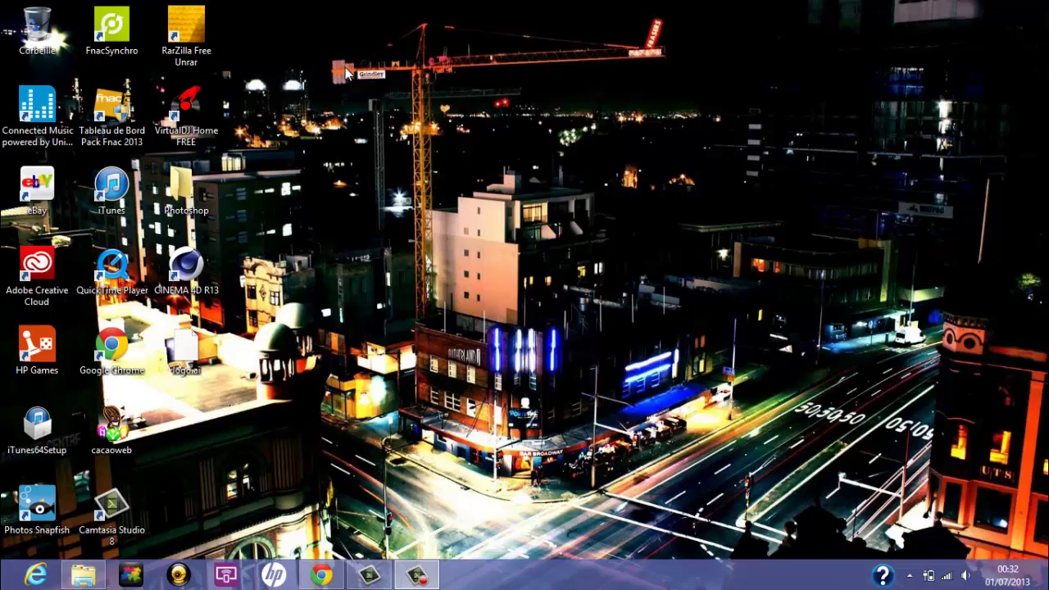
View the VeyStudio channel page and its logo on YouTube in Chrome, and return to the desktop
drag(330, 45, 669, 88)
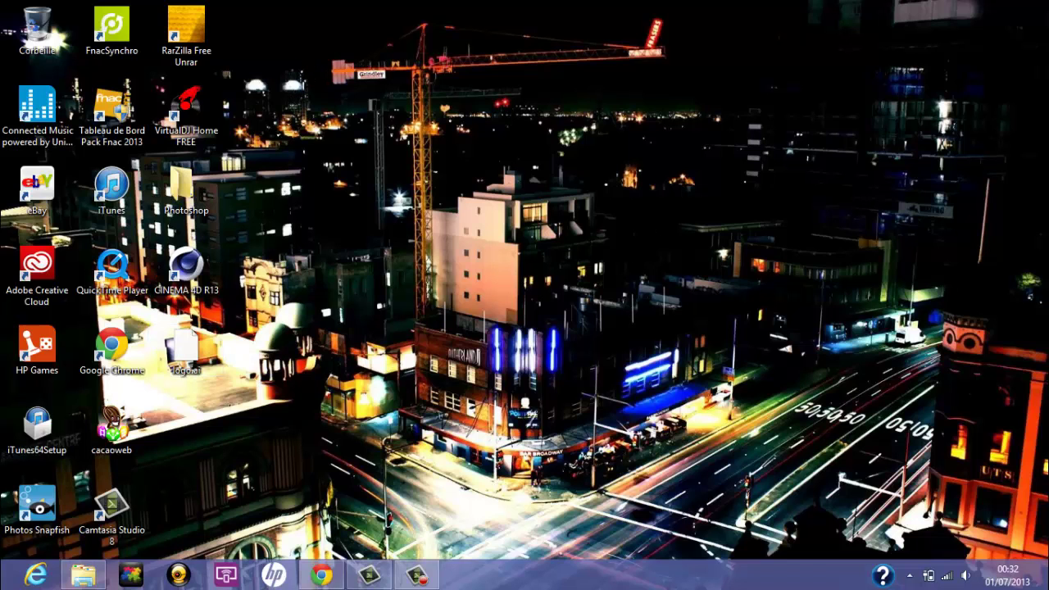
click(322, 575)
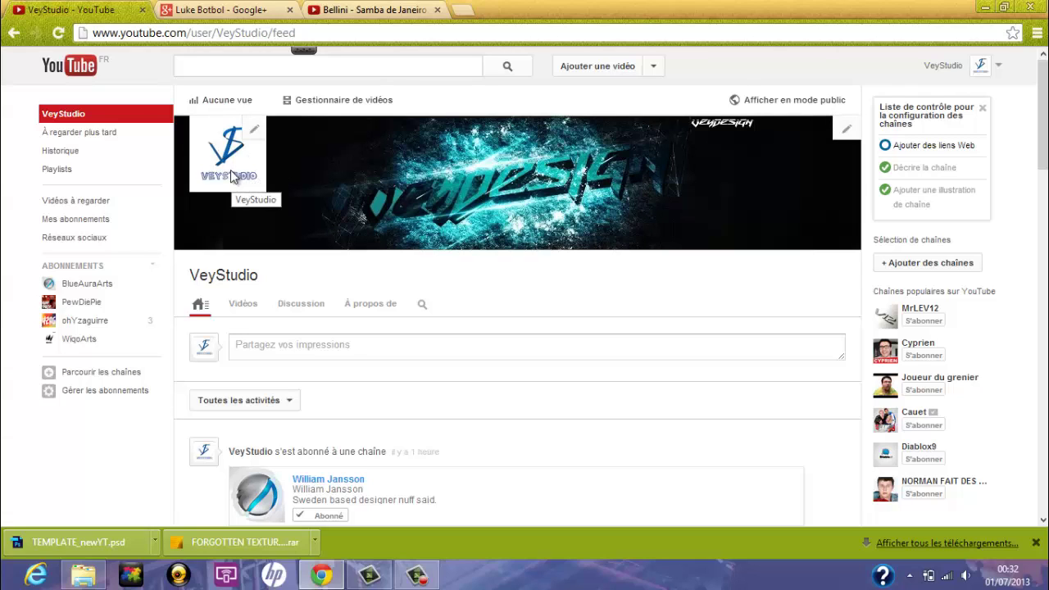
click(981, 8)
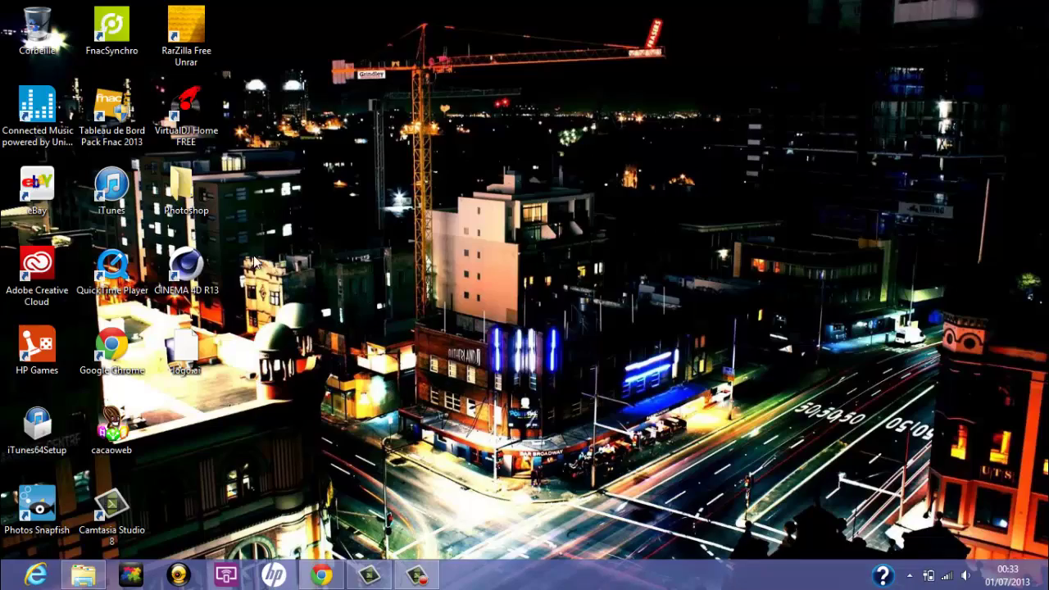
Start Photoshop and create a new 800 x 800 pixel document named "logo youtube" with a white background
click(17, 574)
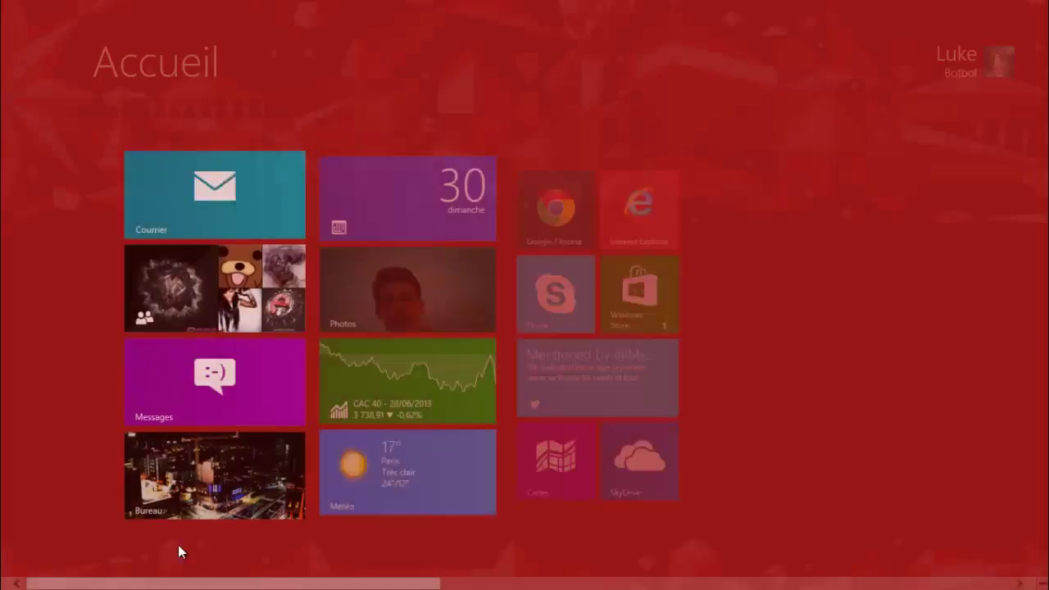
click(753, 485)
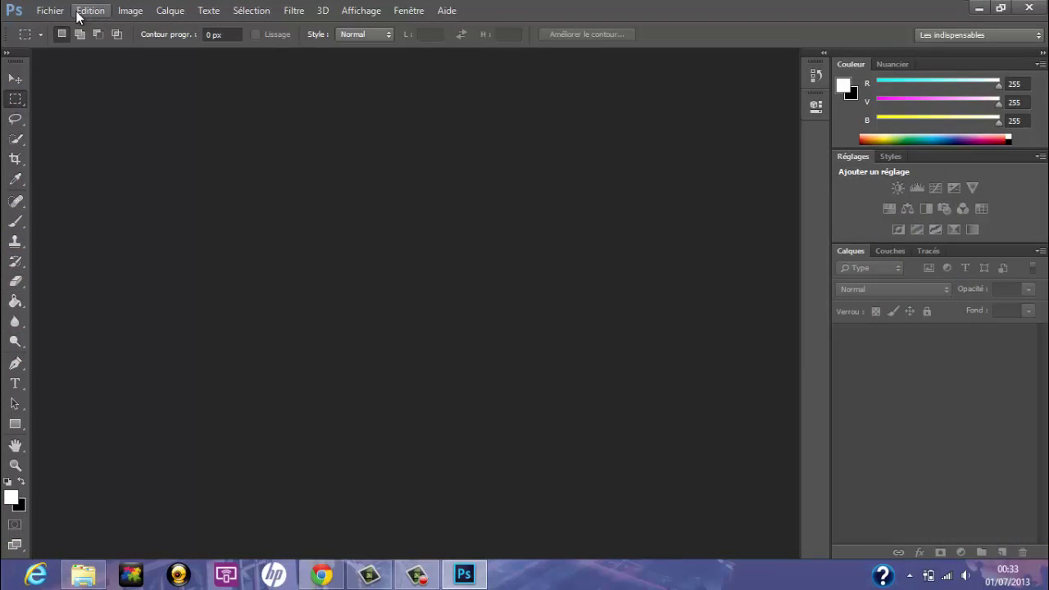
click(49, 10)
click(94, 28)
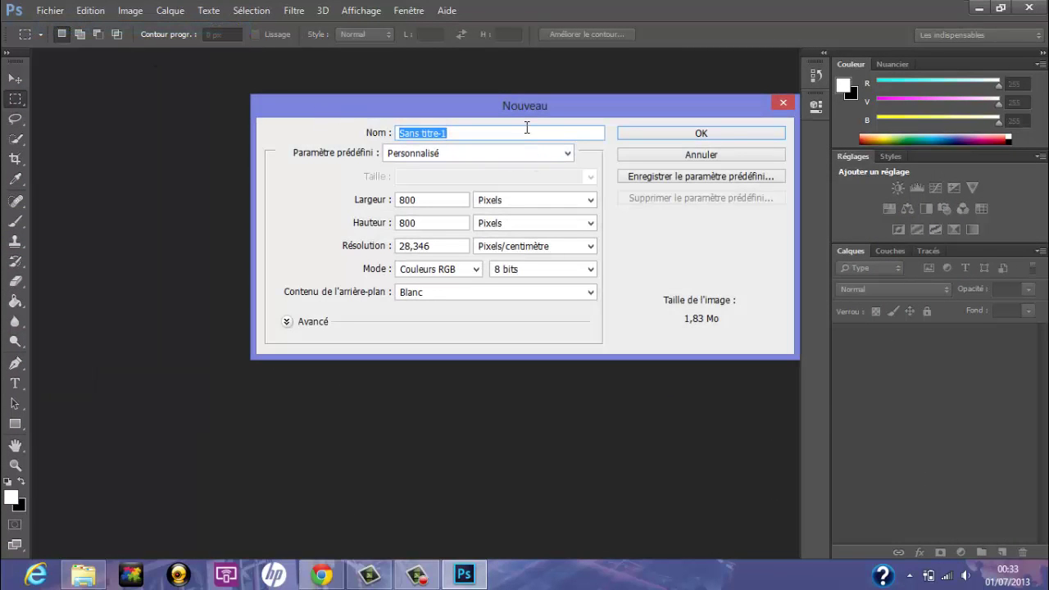
key(BackSpace)
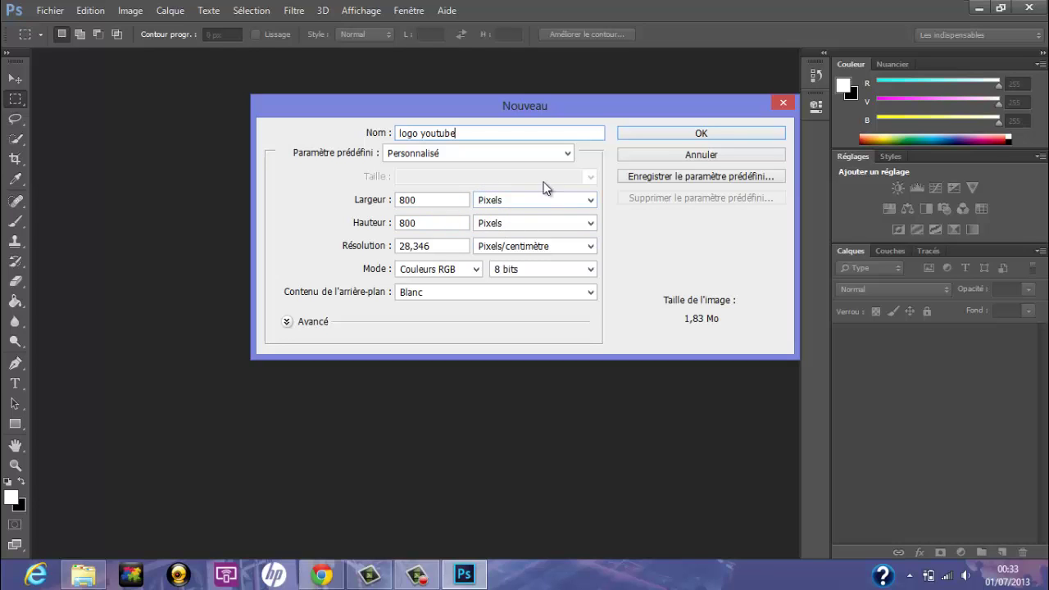
click(698, 134)
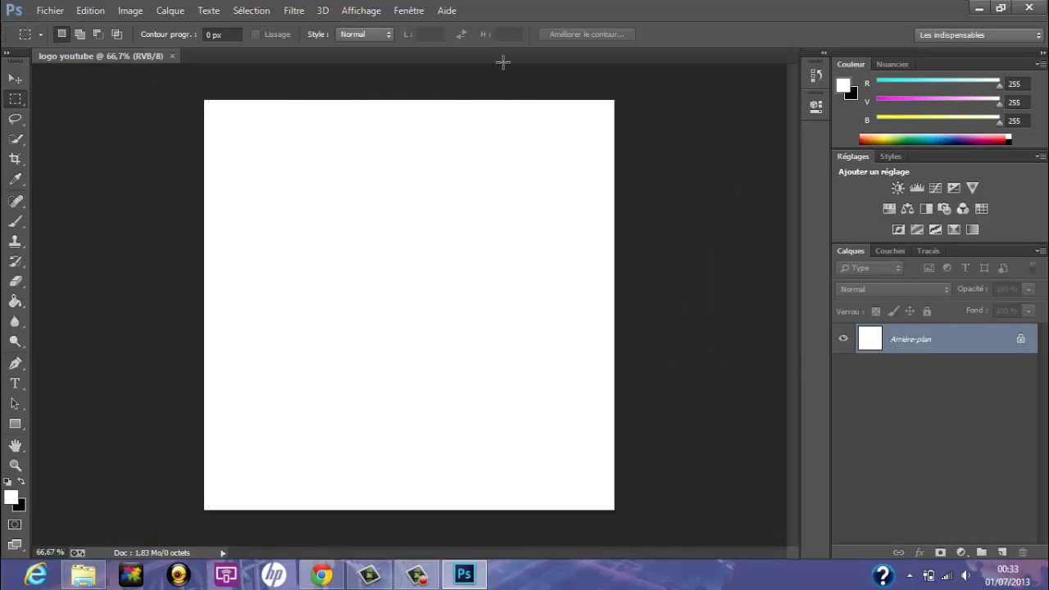
click(14, 363)
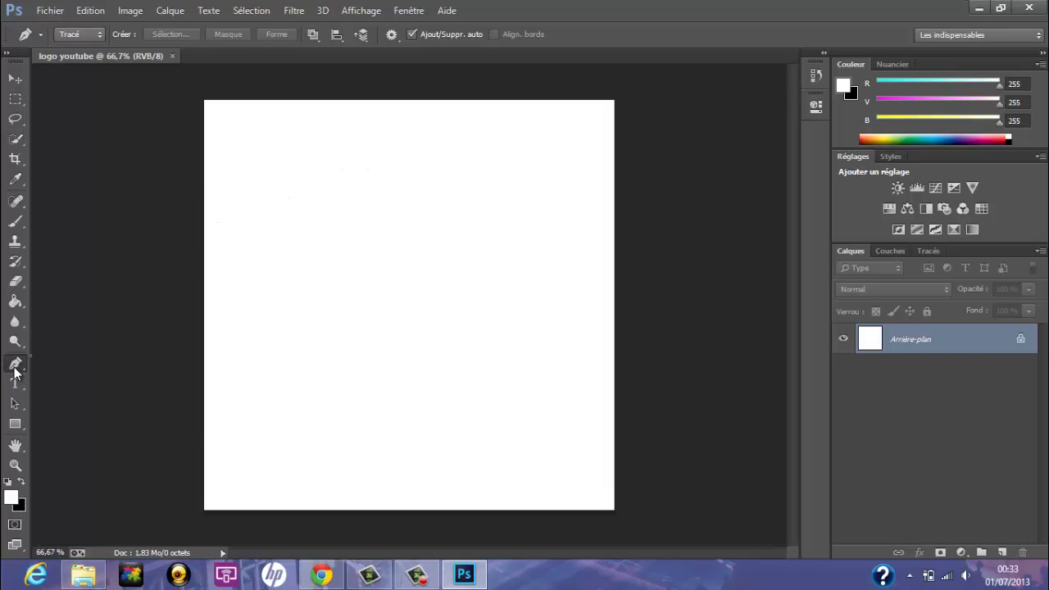
drag(15, 362, 54, 371)
mouse_move(339, 173)
mouse_down()
mouse_move(341, 215)
mouse_move(435, 345)
mouse_move(425, 313)
mouse_up()
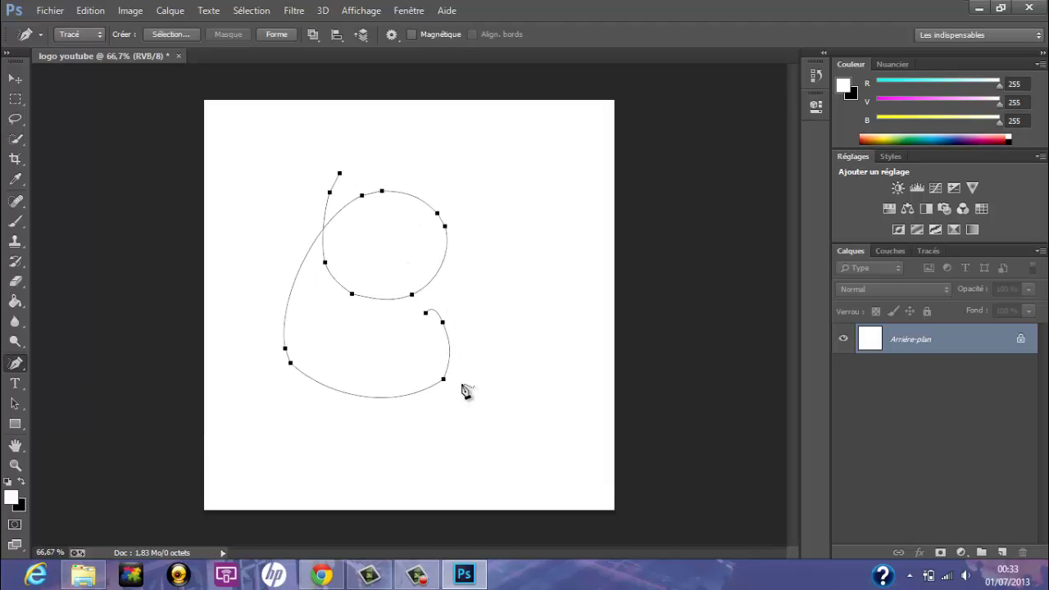
key(ctrl+z)
Draw an open V-shaped path with the Pen tool in the upper part of the canvas, curving its second stroke
drag(14, 362, 61, 362)
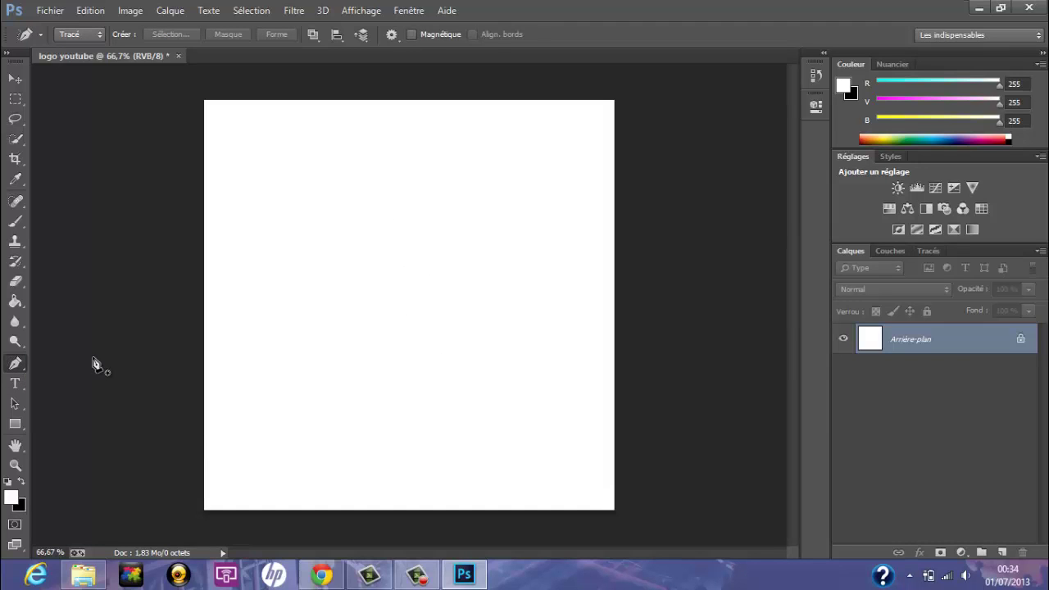
click(279, 182)
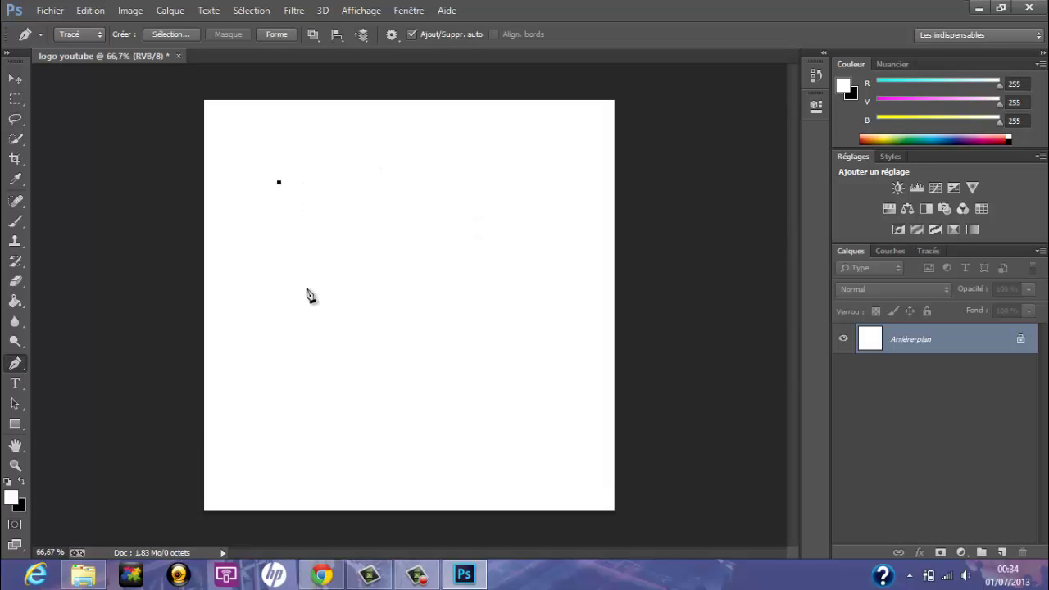
drag(326, 299, 351, 360)
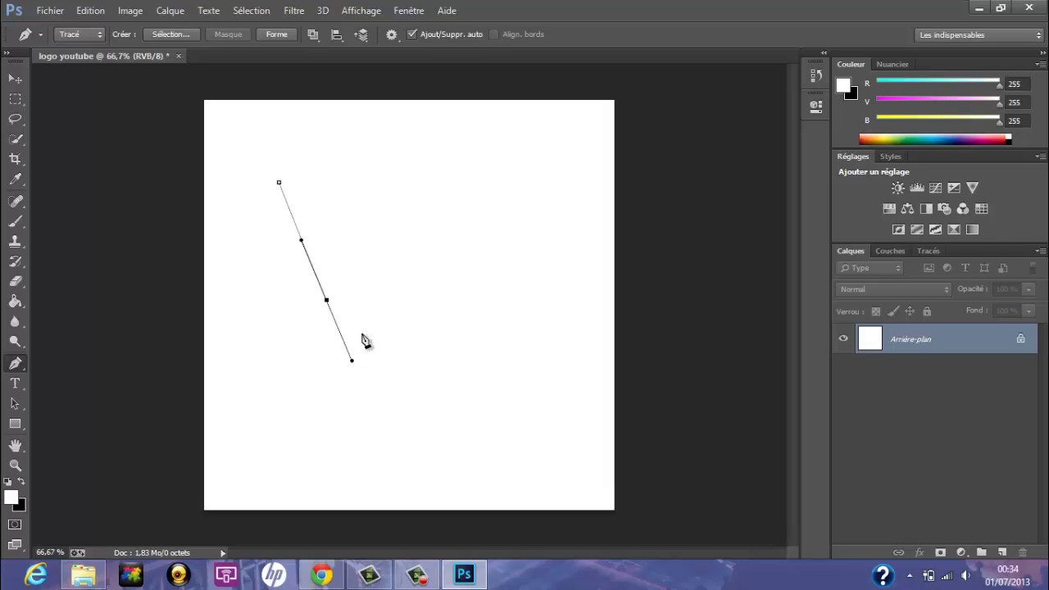
click(416, 132)
drag(420, 139, 475, 78)
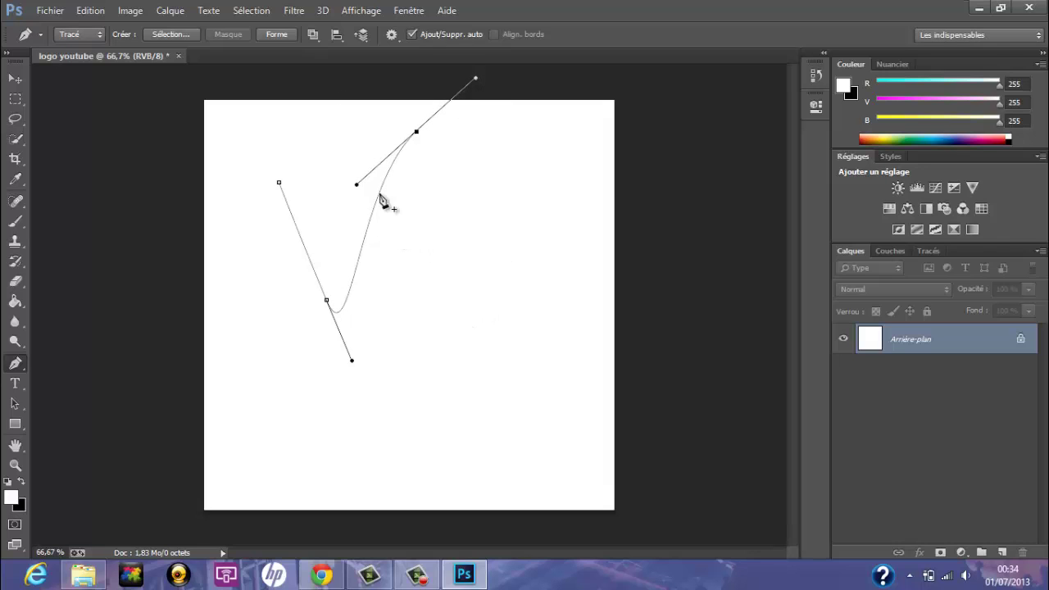
click(443, 178)
key(ctrl+z)
Convert the locked background into a regular layer with the default name Calque 0
click(929, 252)
click(852, 252)
double_click(912, 341)
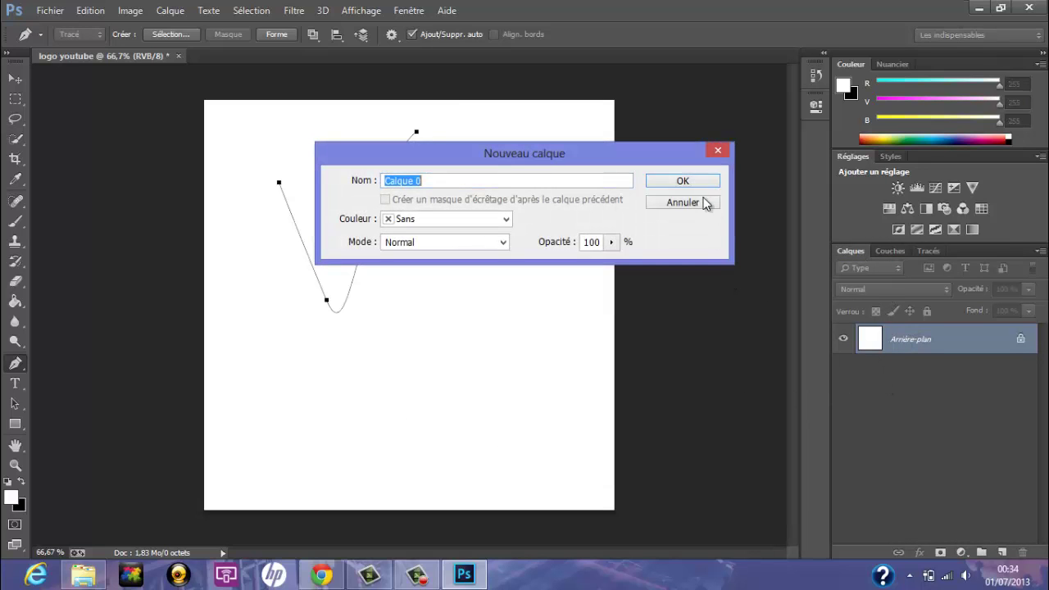
click(693, 185)
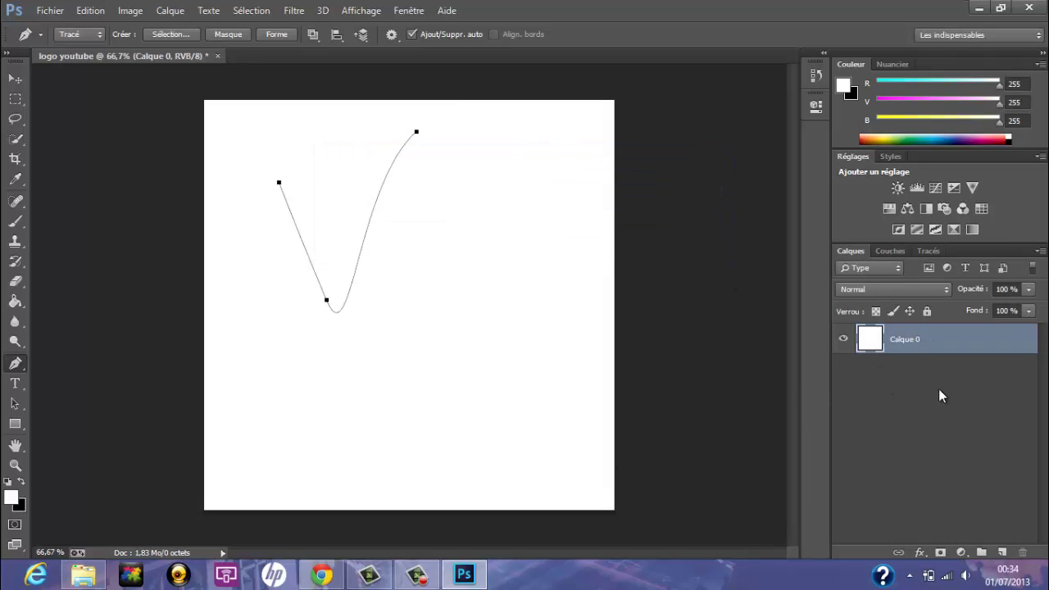
Draw an S-shaped Pen path across the V's second stroke, ending it with a long straight tail beyond the V's base
click(440, 170)
drag(360, 184, 364, 206)
drag(422, 233, 403, 243)
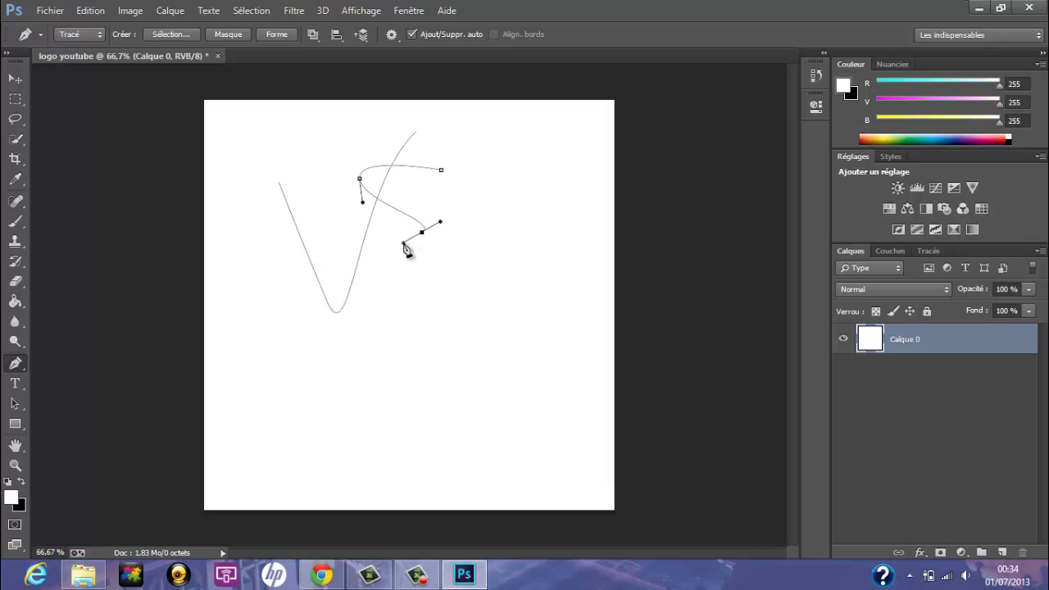
click(284, 303)
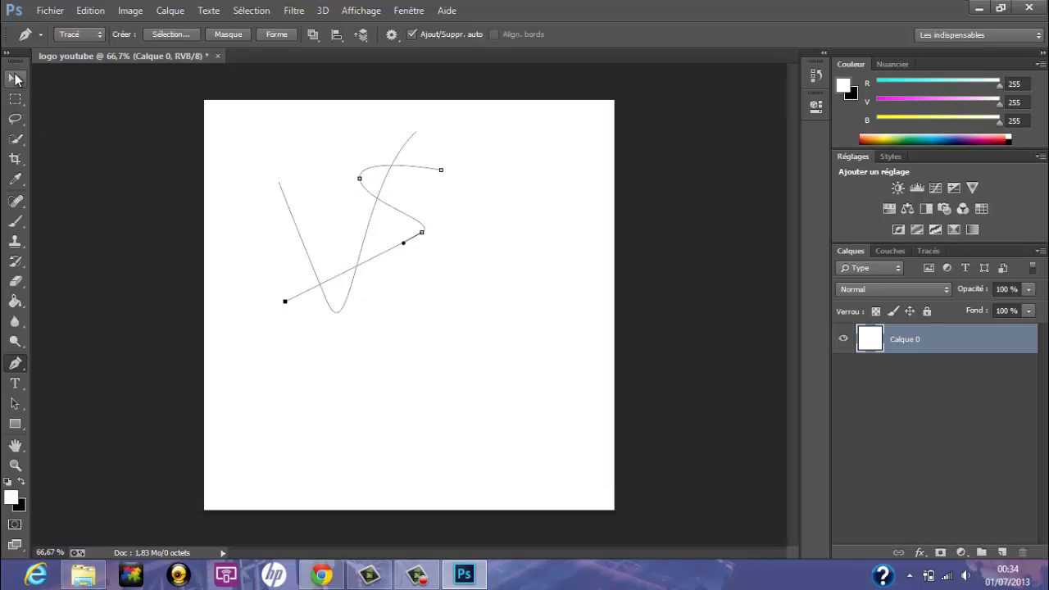
Save the work path as Tracé 1 and keep it selected
click(930, 252)
double_click(926, 278)
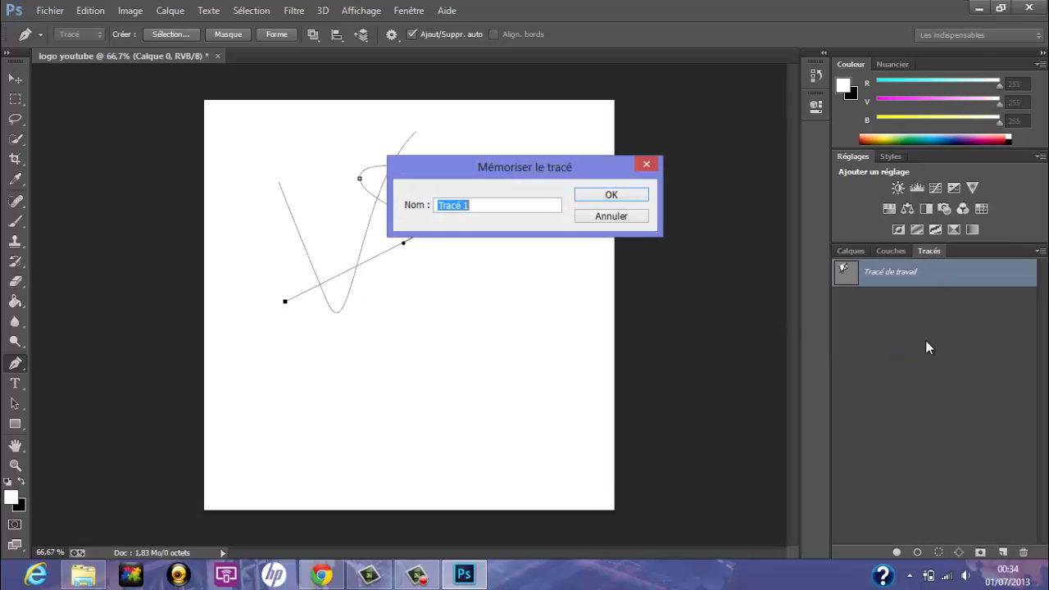
click(628, 201)
click(980, 332)
click(910, 277)
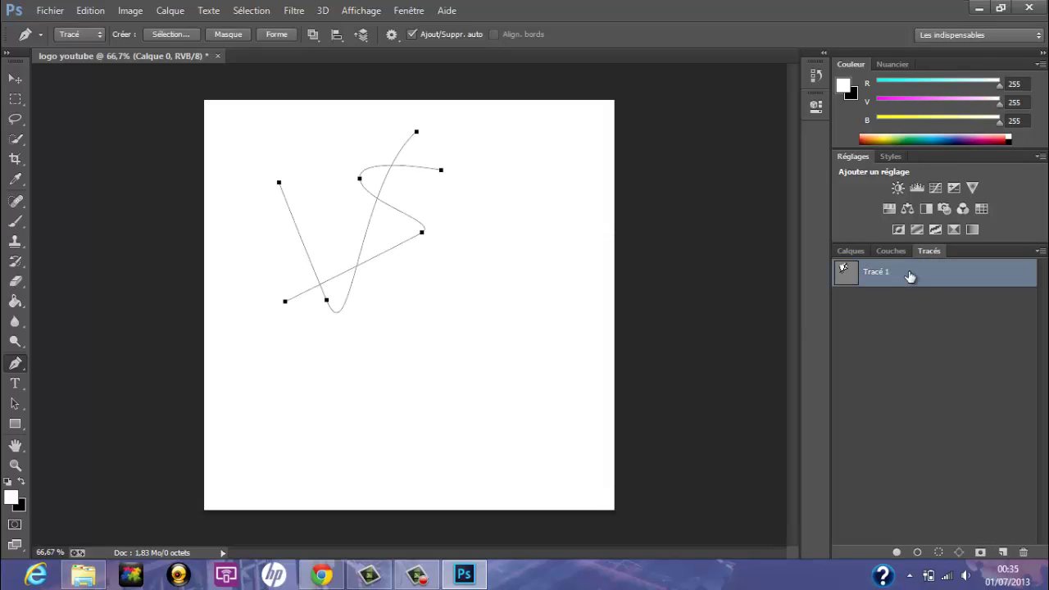
click(907, 312)
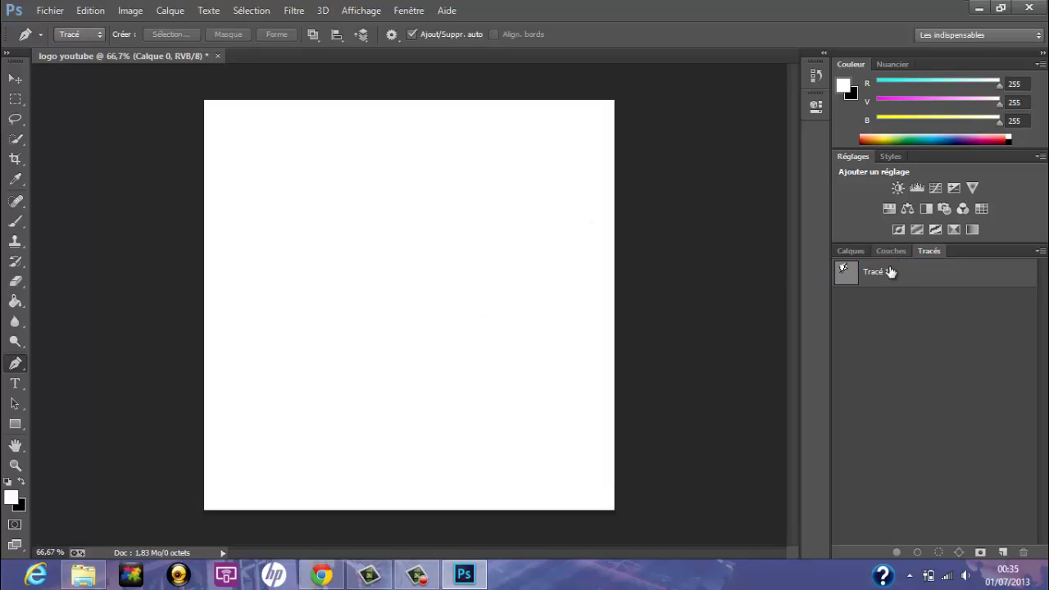
click(883, 279)
click(849, 250)
click(918, 253)
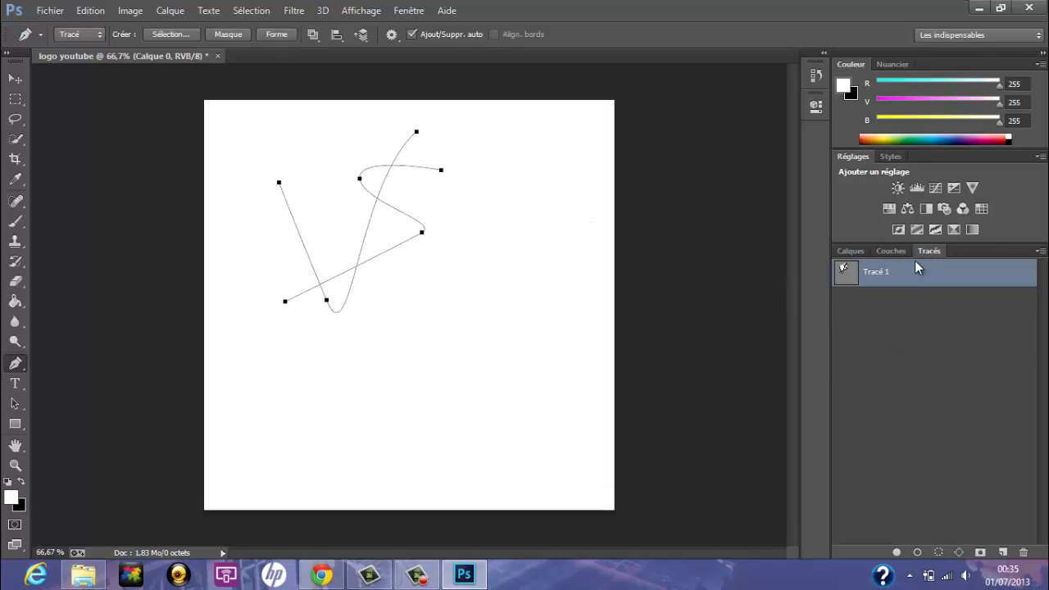
Export Tracé 1 to an Adobe Illustrator file named "logo youtube" on the desktop (Bureau)
click(49, 10)
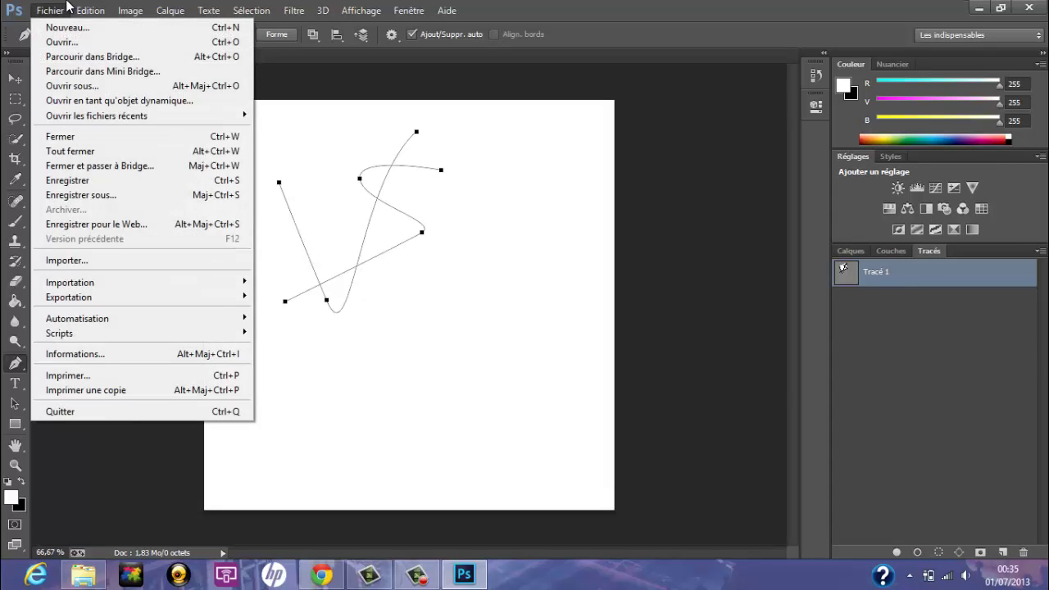
mouse_move(90, 10)
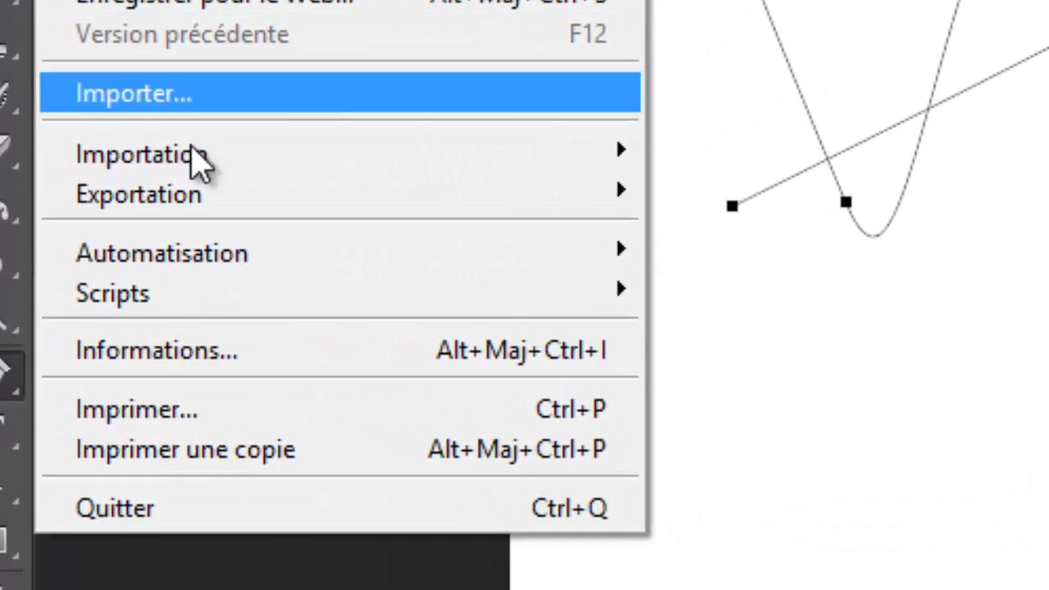
mouse_move(106, 295)
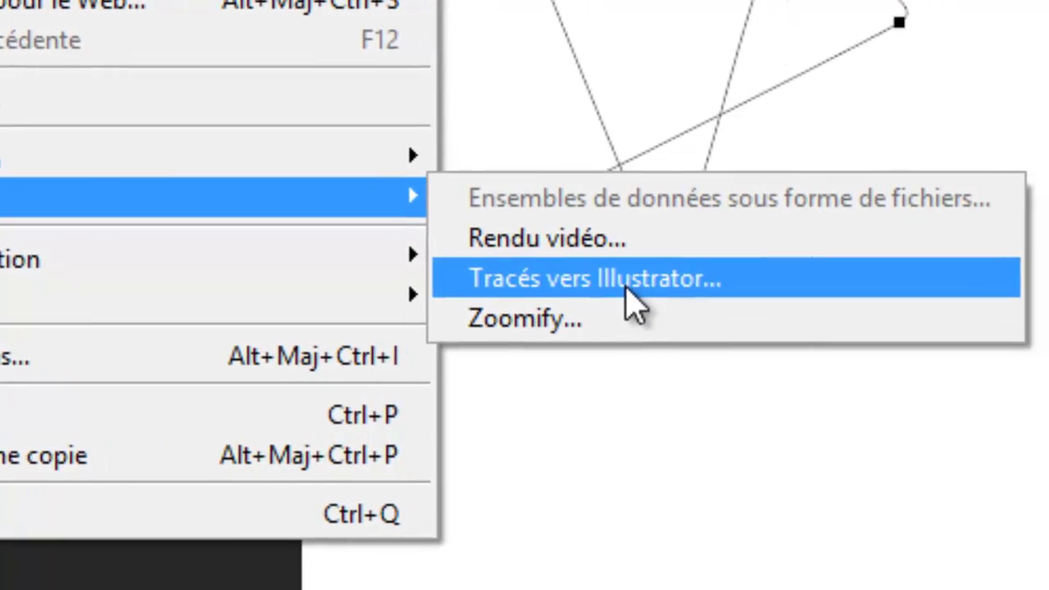
click(567, 294)
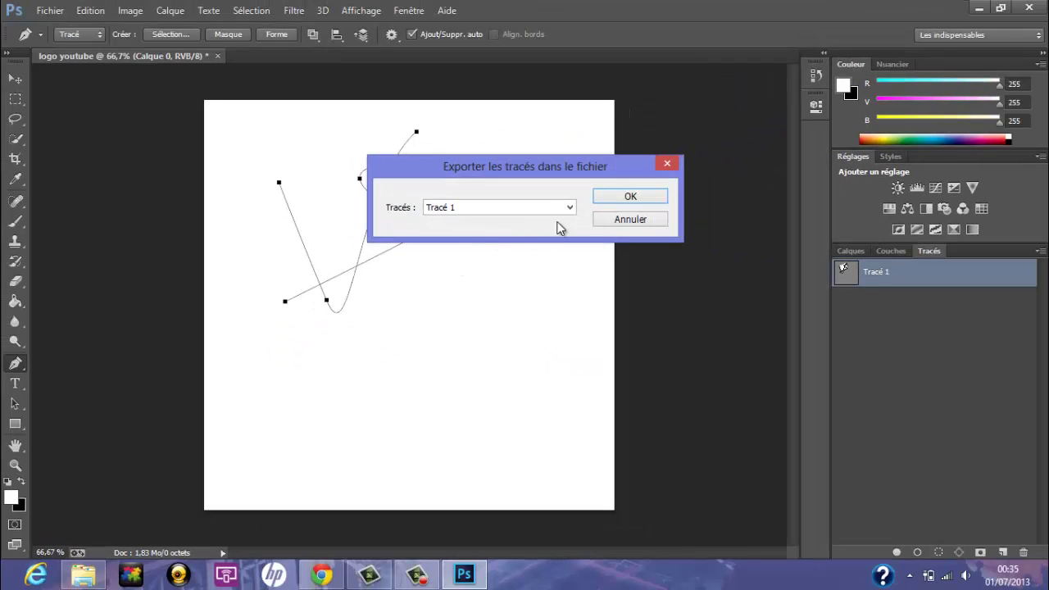
click(630, 197)
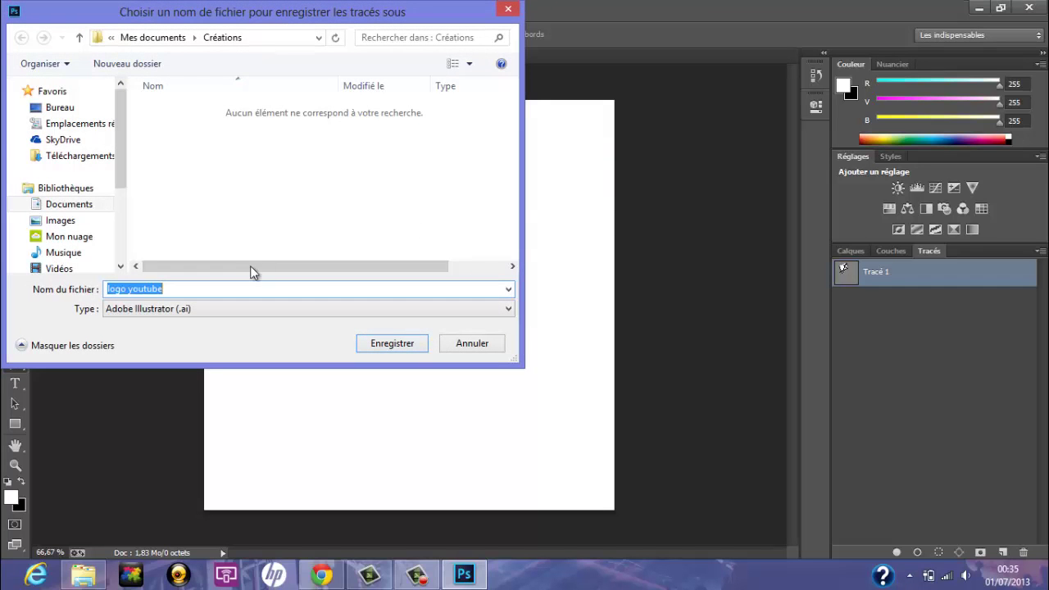
click(49, 108)
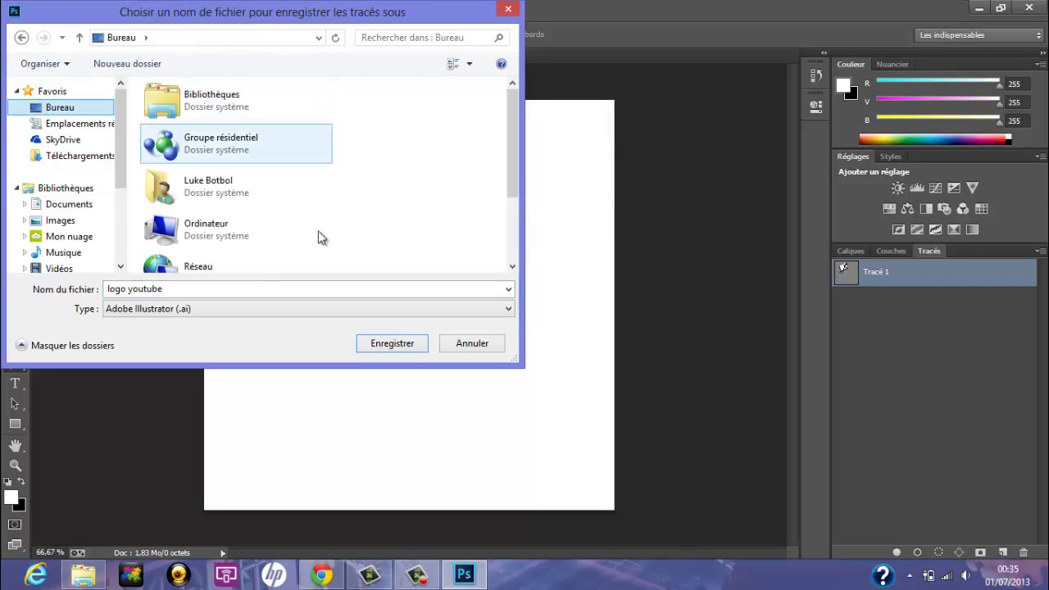
click(399, 344)
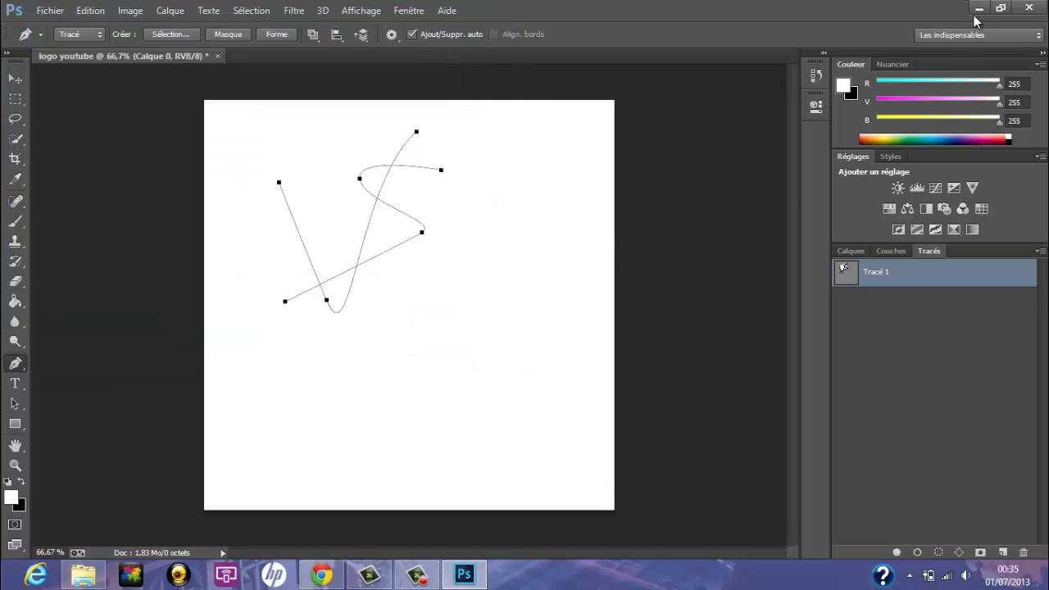
Switch to CINEMA 4D and open "logo youtube.ai" from the desktop (Bureau), importing at scale 1 centimeter with Connect Splines enabled
click(978, 9)
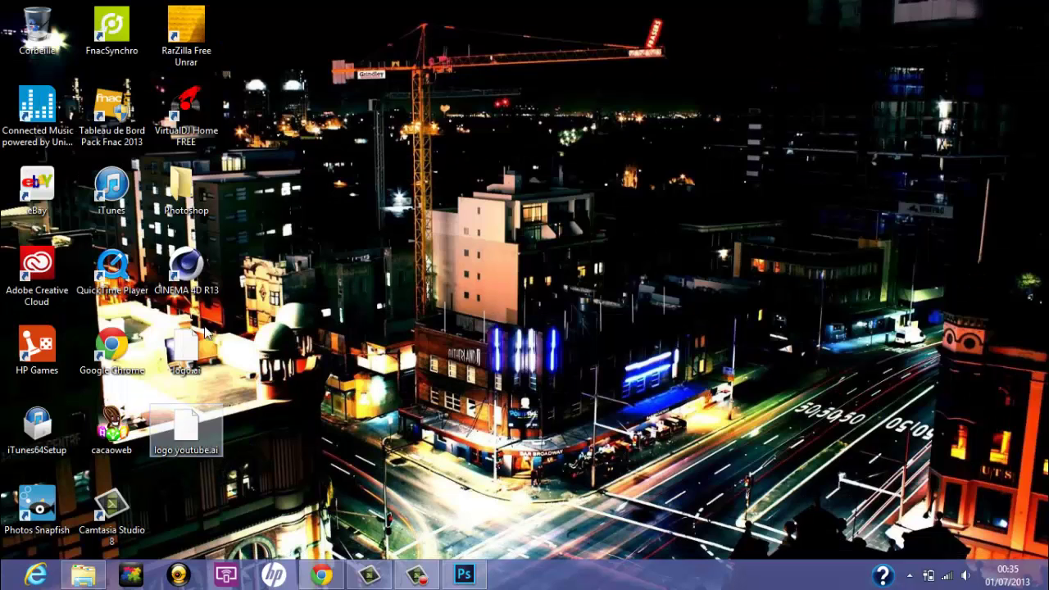
click(200, 279)
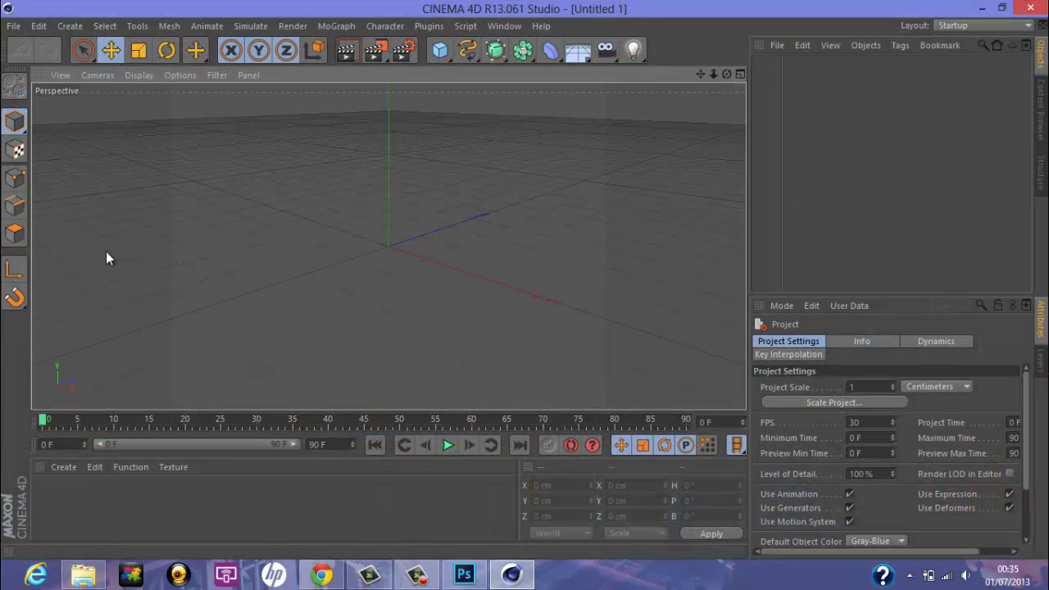
click(15, 27)
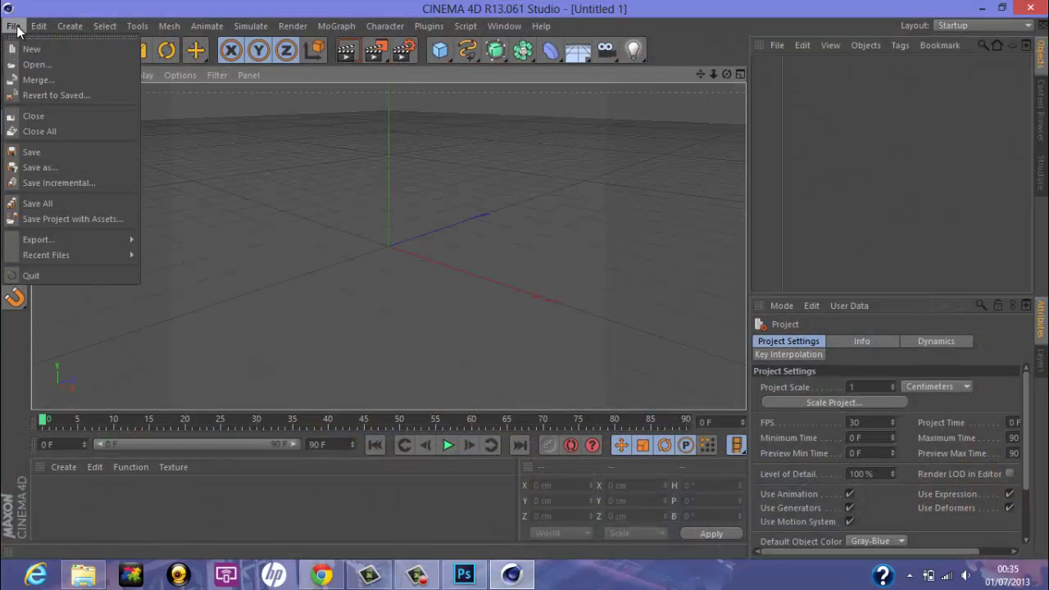
click(37, 68)
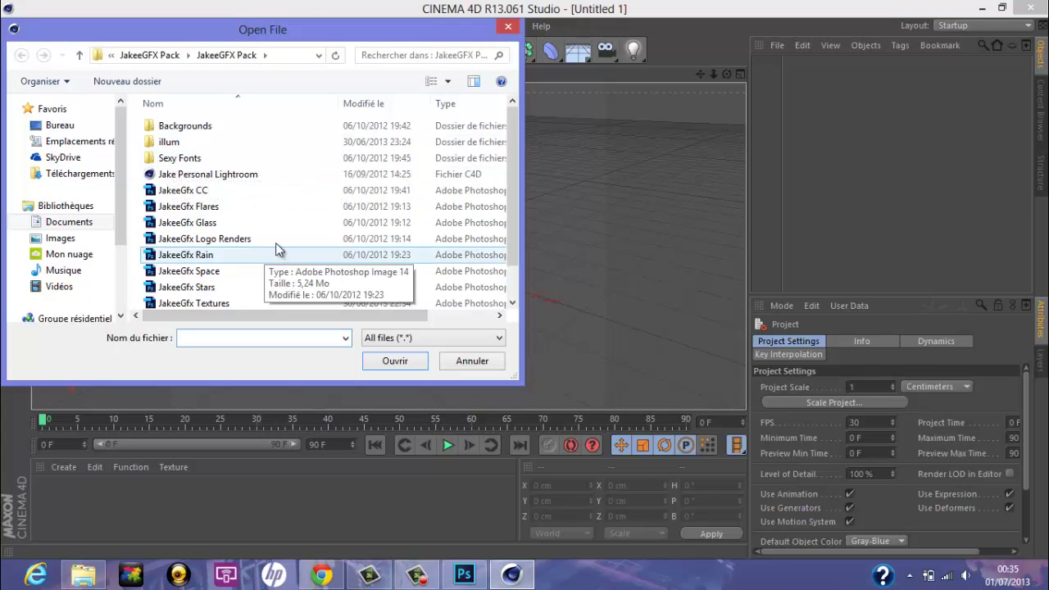
click(62, 127)
scroll(74, 141, down, 3)
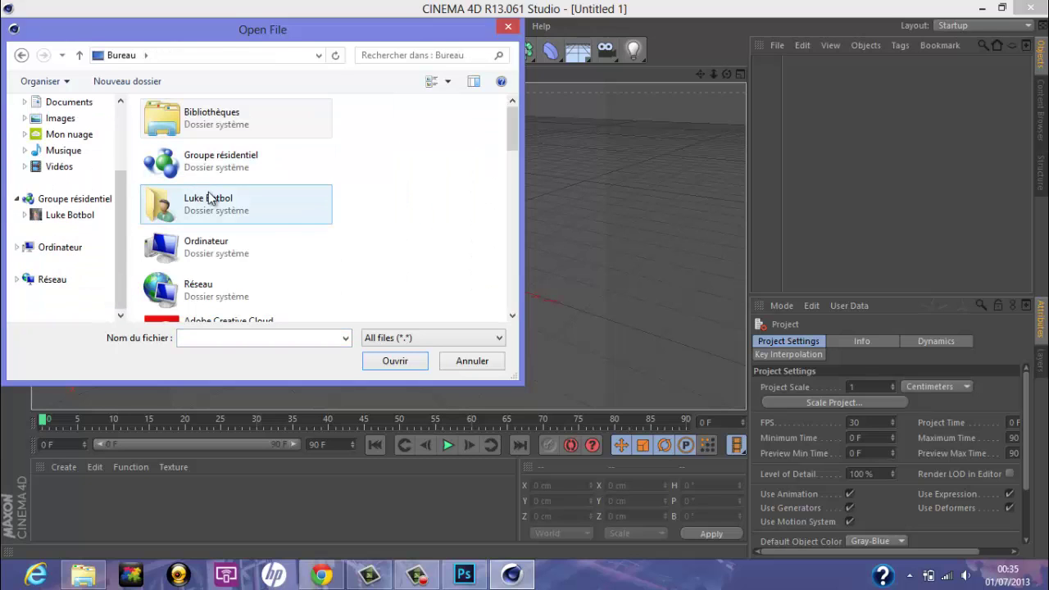
drag(517, 143, 495, 316)
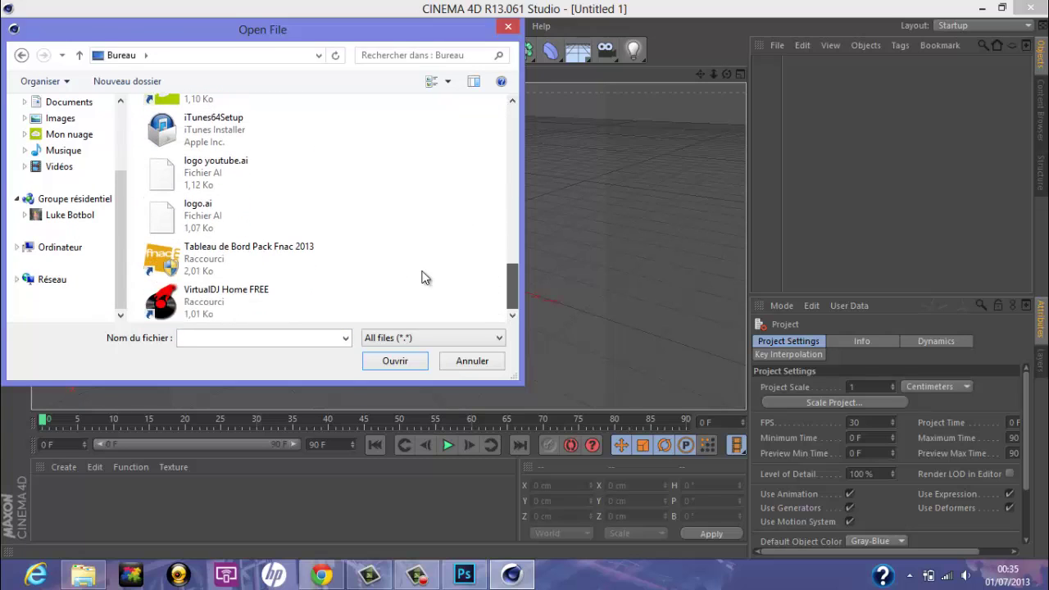
click(245, 179)
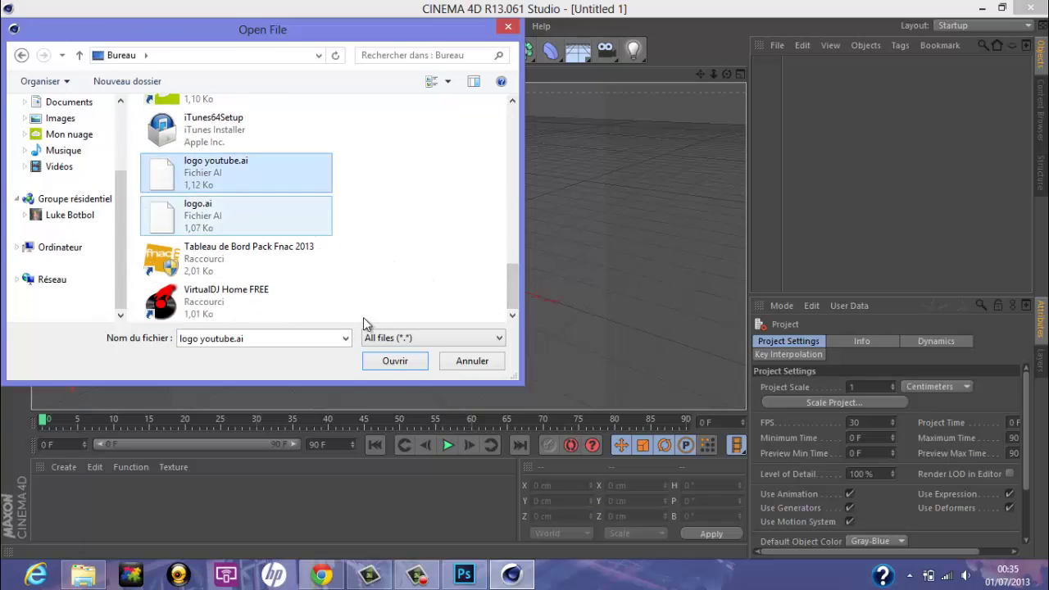
click(388, 366)
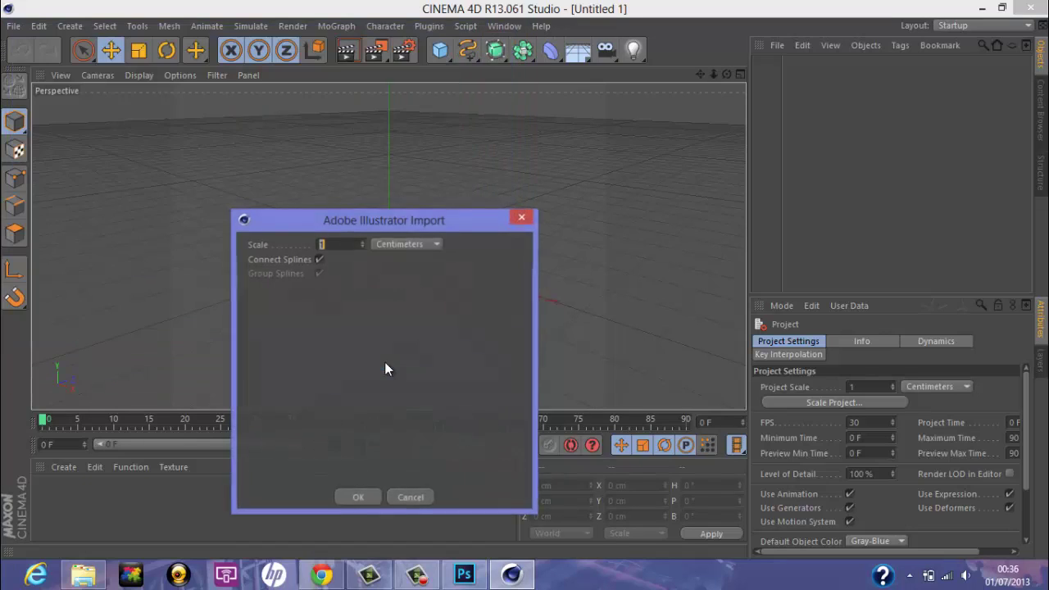
click(358, 498)
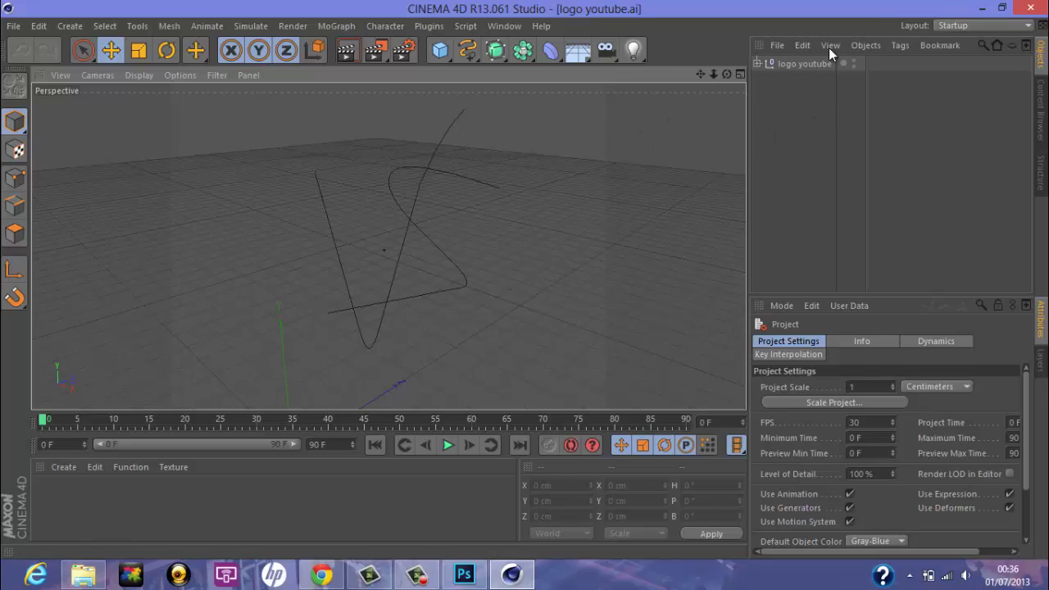
Add two Extrude NURBS objects to the logo youtube scene, one for each logo path
click(805, 63)
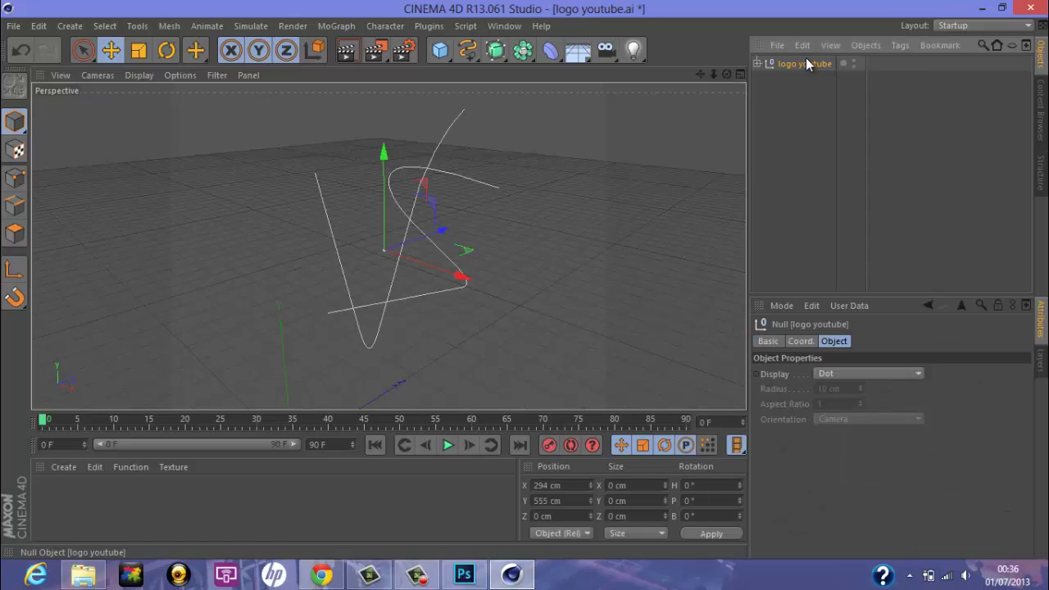
click(497, 50)
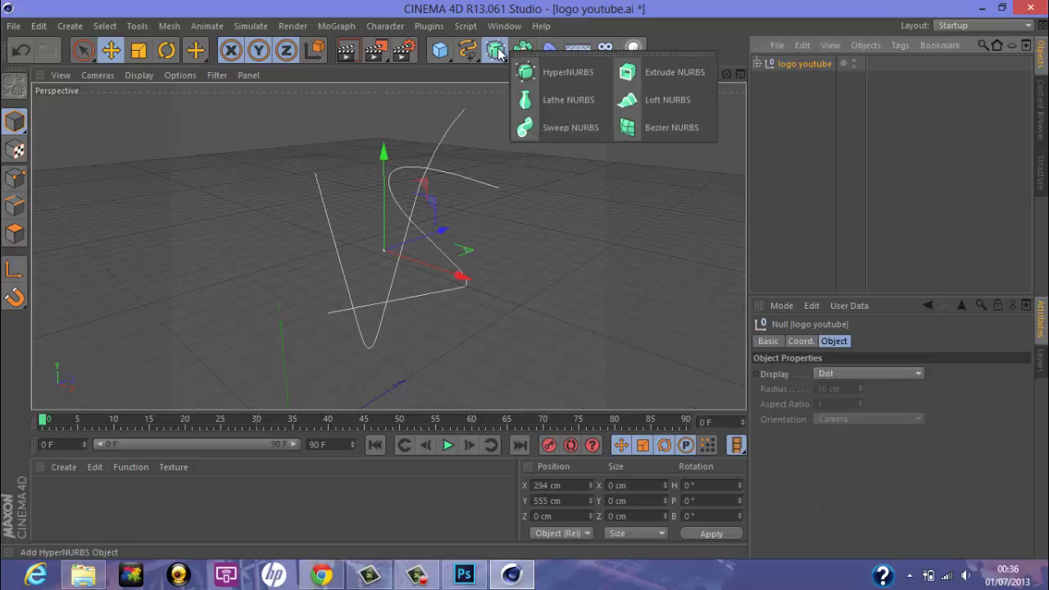
click(666, 79)
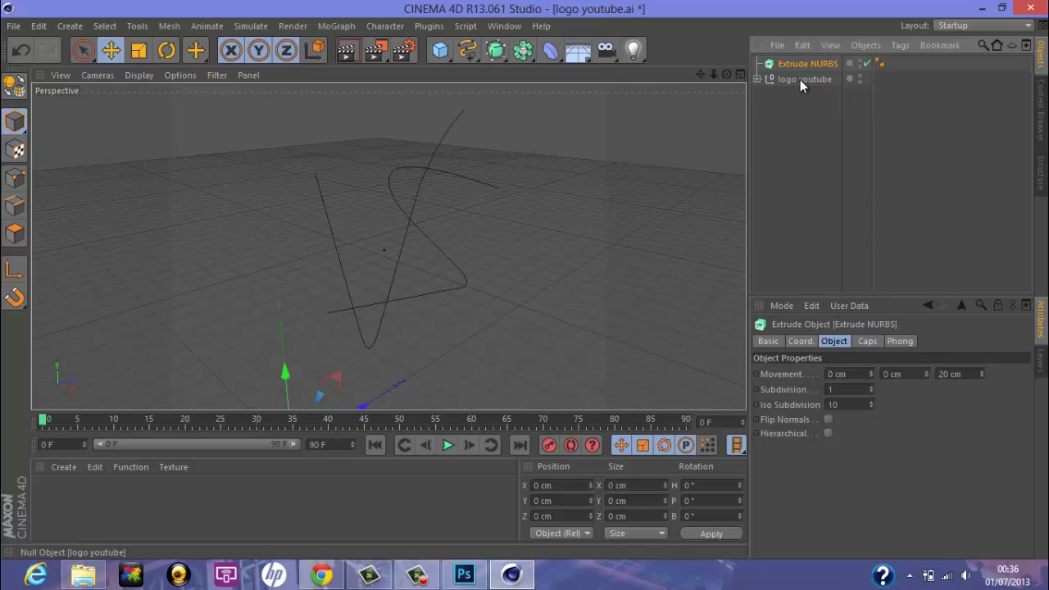
drag(801, 65, 798, 80)
click(495, 50)
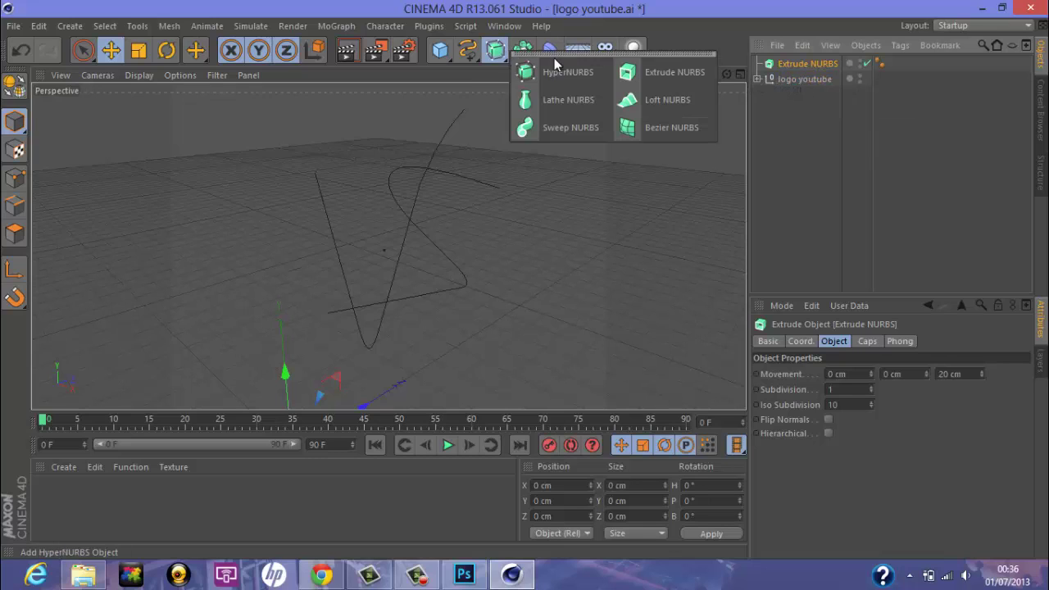
click(664, 74)
Nest Path 1 under Extrude NURBS.1 and Path 2 under Extrude NURBS, and collapse both objects in the hierarchy
click(758, 94)
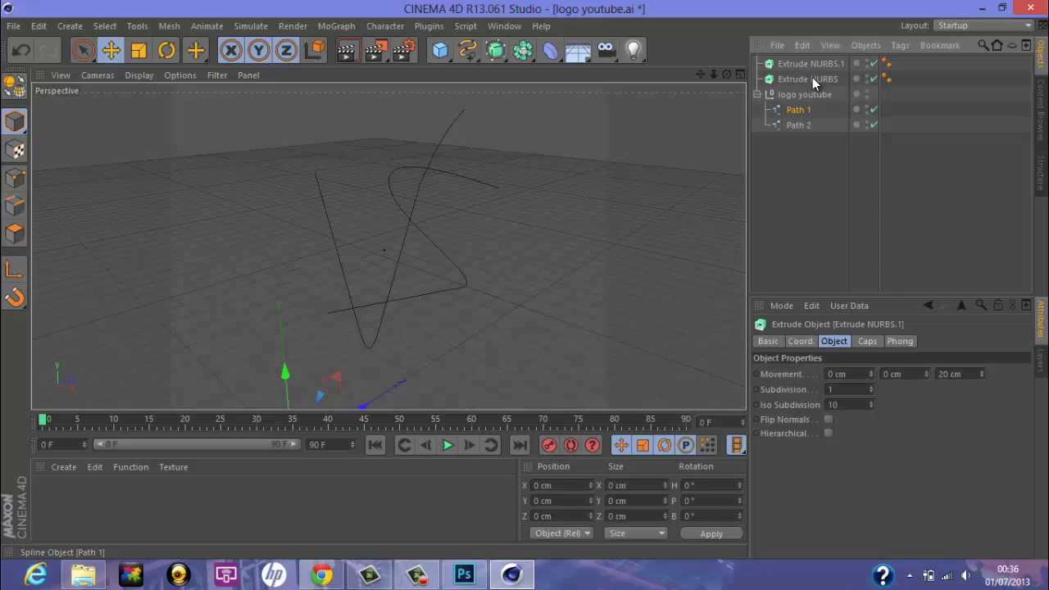
drag(812, 77, 801, 125)
click(796, 79)
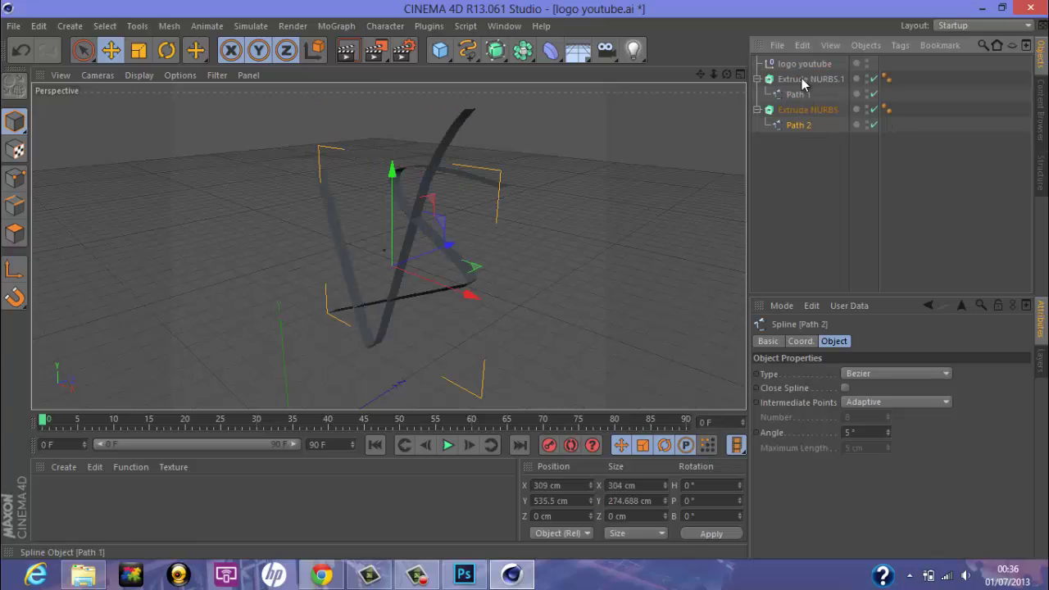
click(758, 110)
click(758, 78)
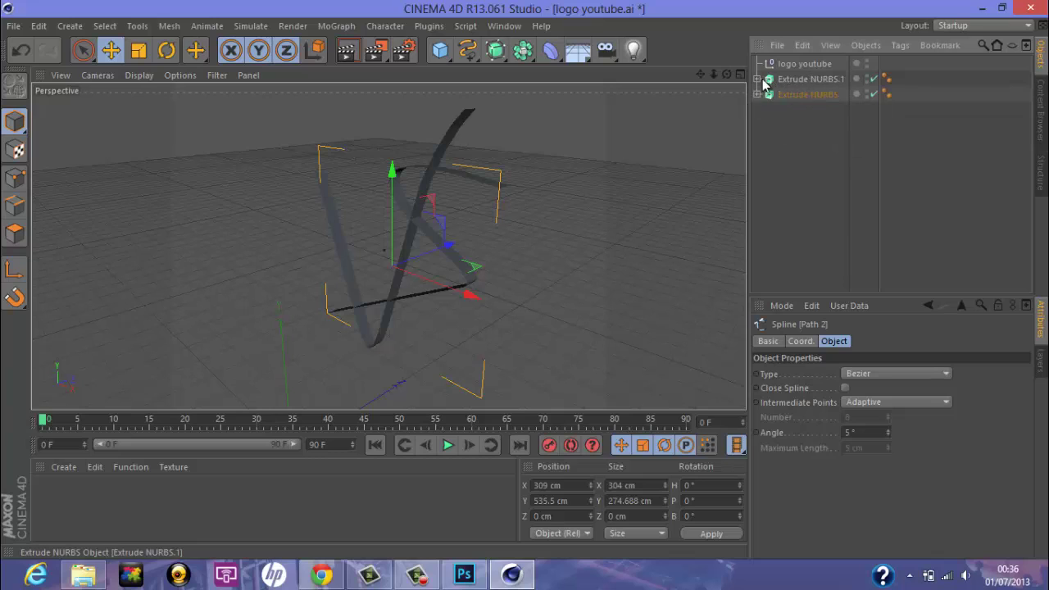
click(781, 144)
Open the "Jake Personal Lightroom" C4D project from the inner JakeeGFX Pack folder in Documents > GFX
click(14, 26)
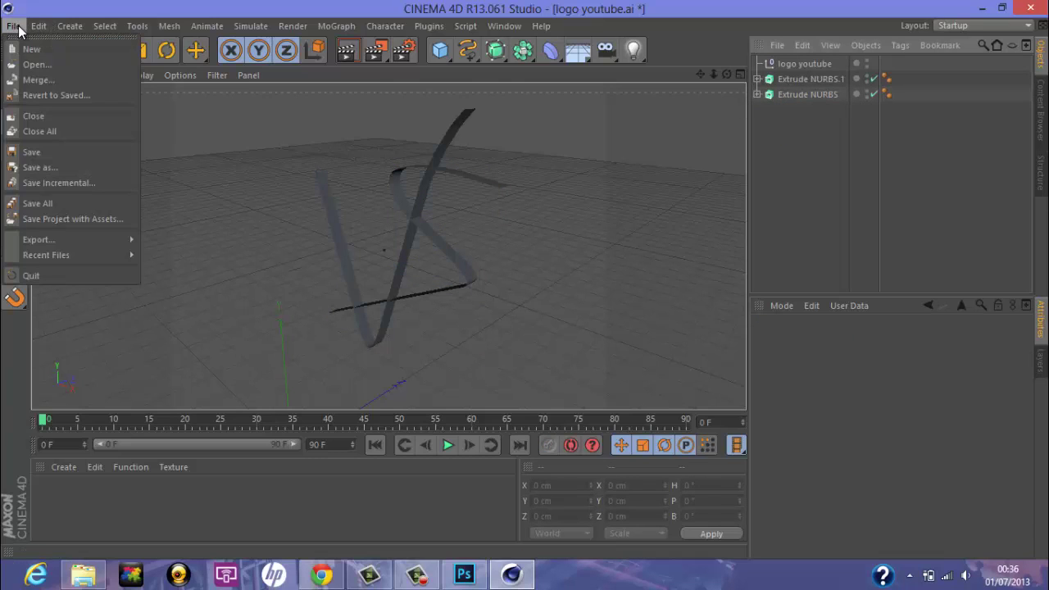
click(54, 67)
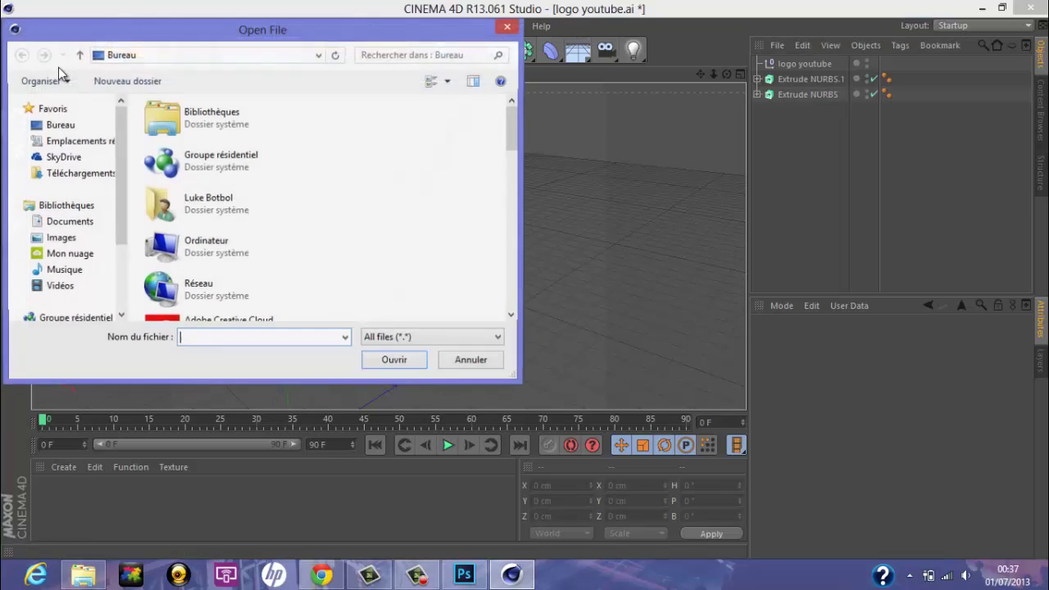
click(73, 206)
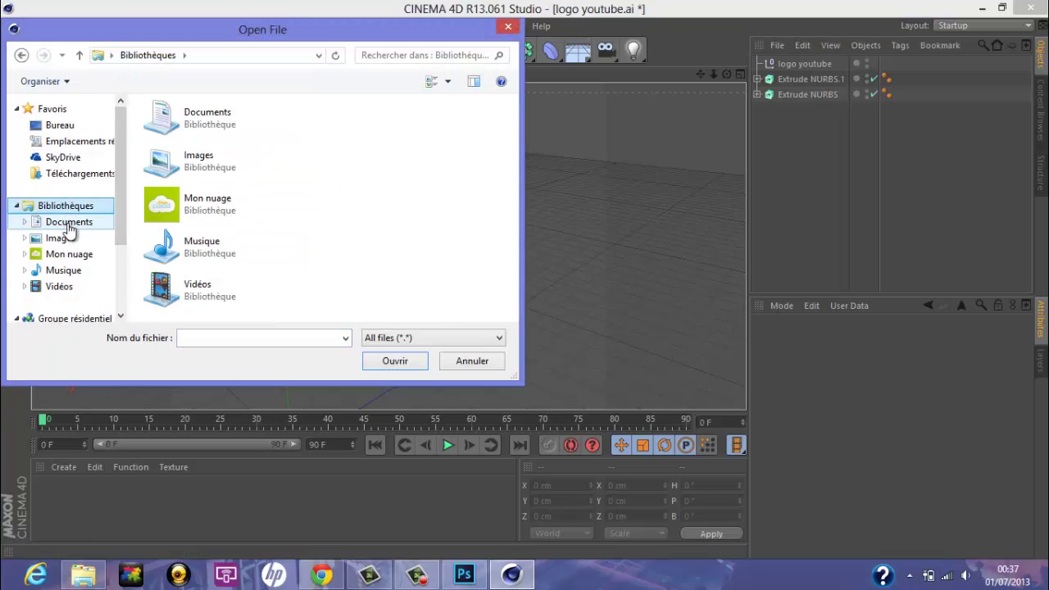
click(69, 222)
double_click(168, 175)
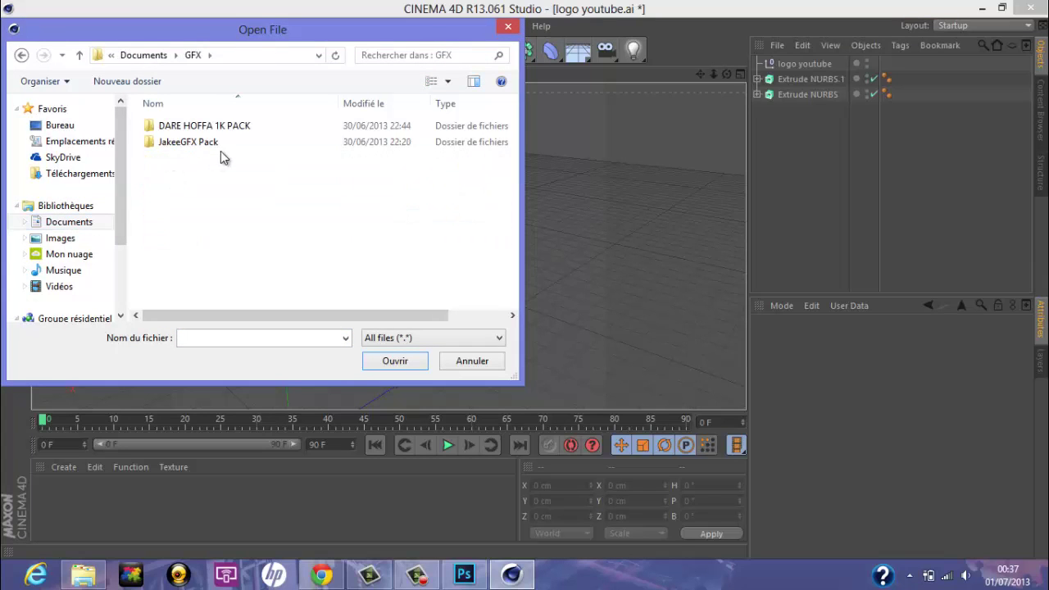
double_click(211, 145)
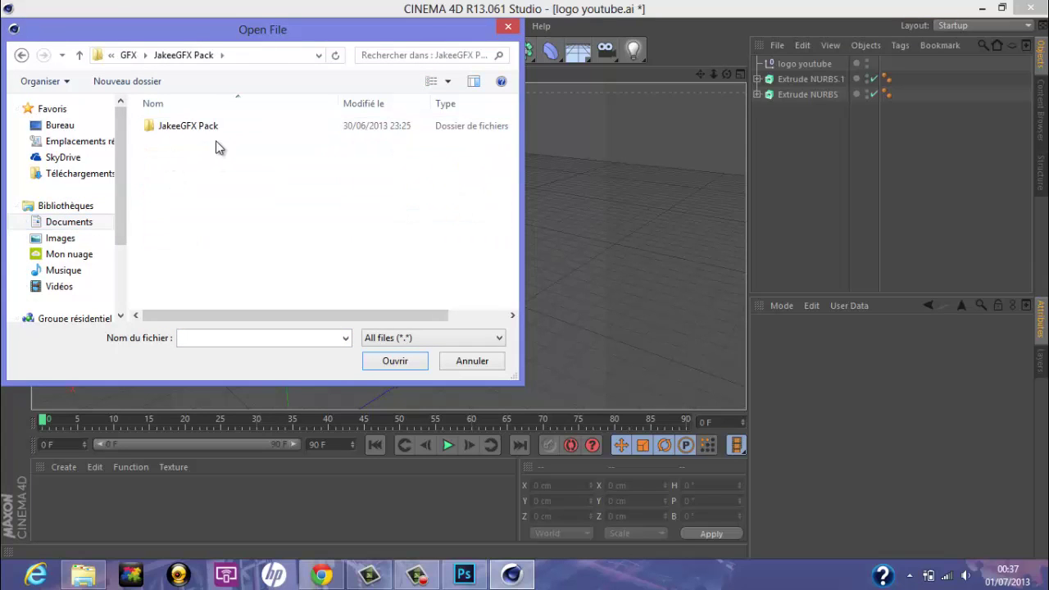
double_click(215, 129)
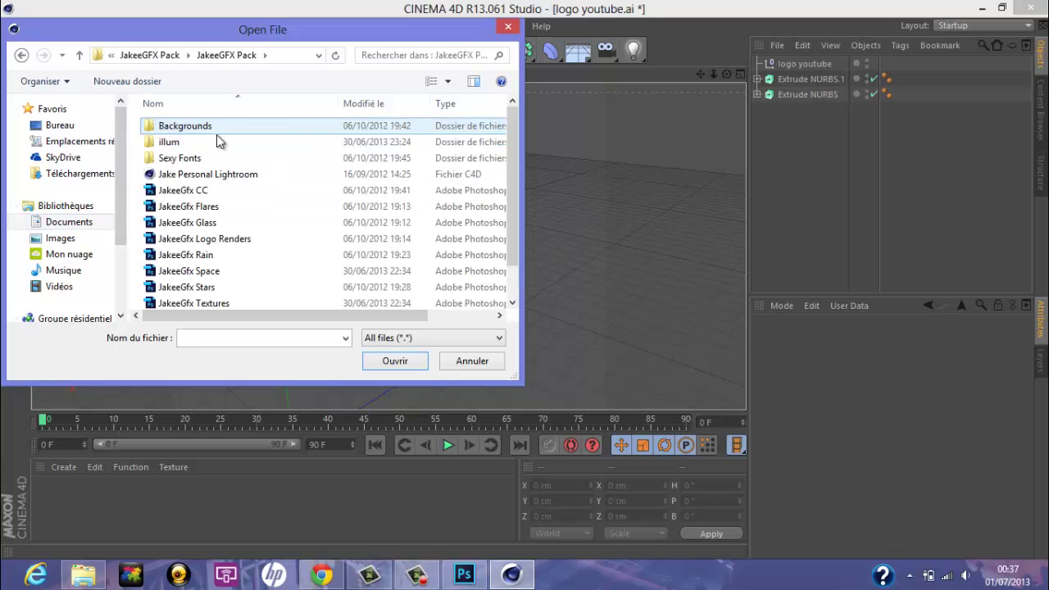
click(219, 179)
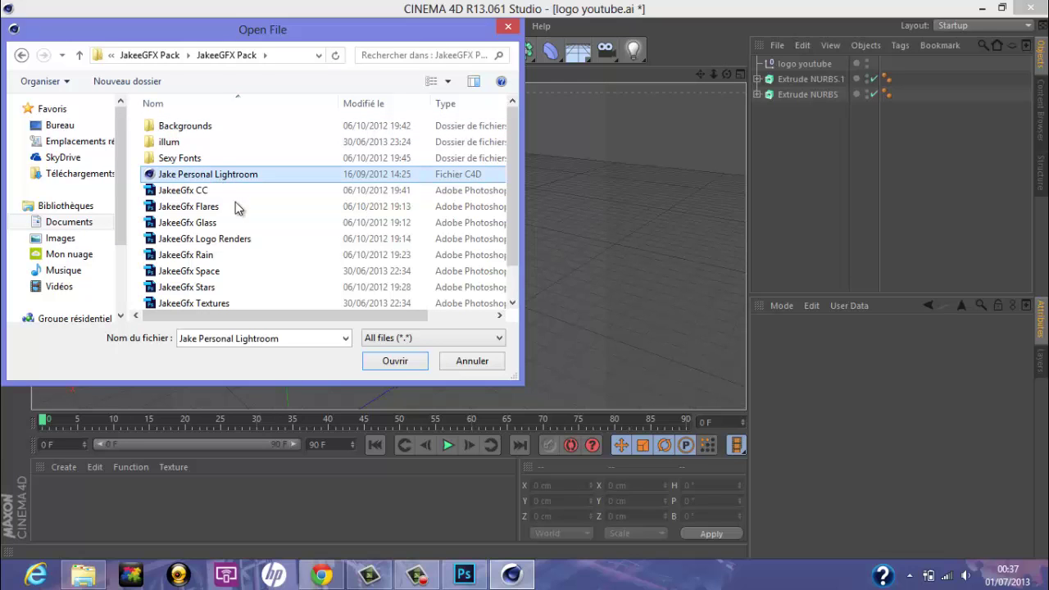
click(395, 361)
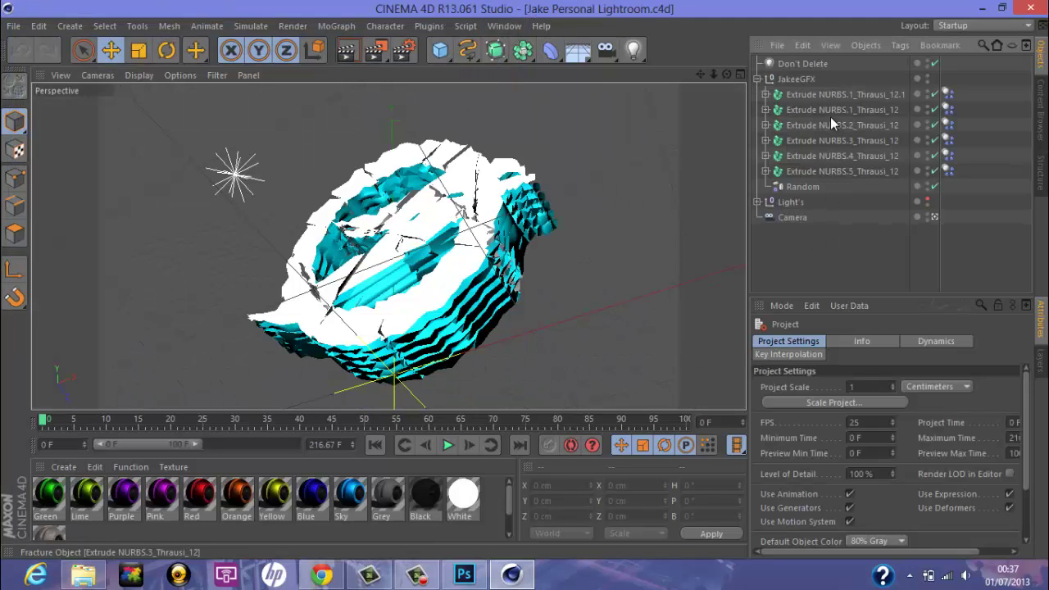
Delete the JakeeGFX object and discard the lightroom project's changes, keeping the logo youtube.ai project open
click(810, 77)
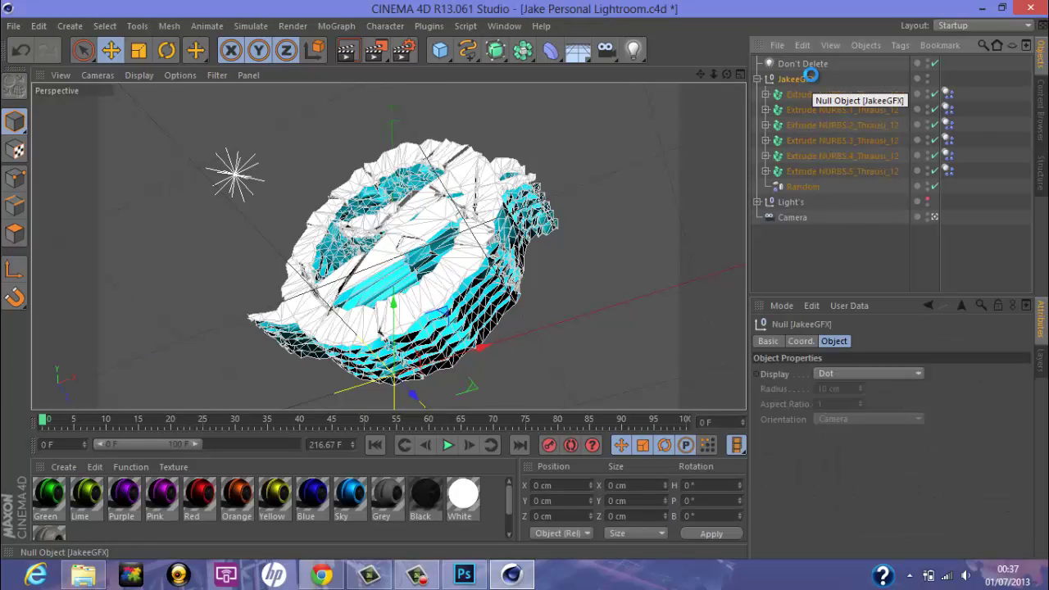
key(Delete)
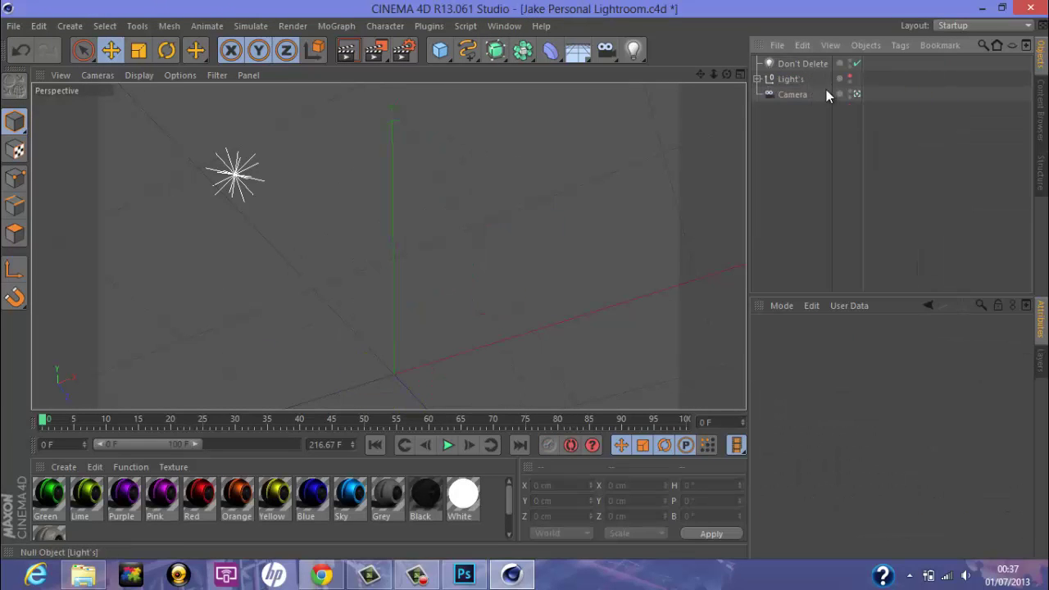
click(1031, 8)
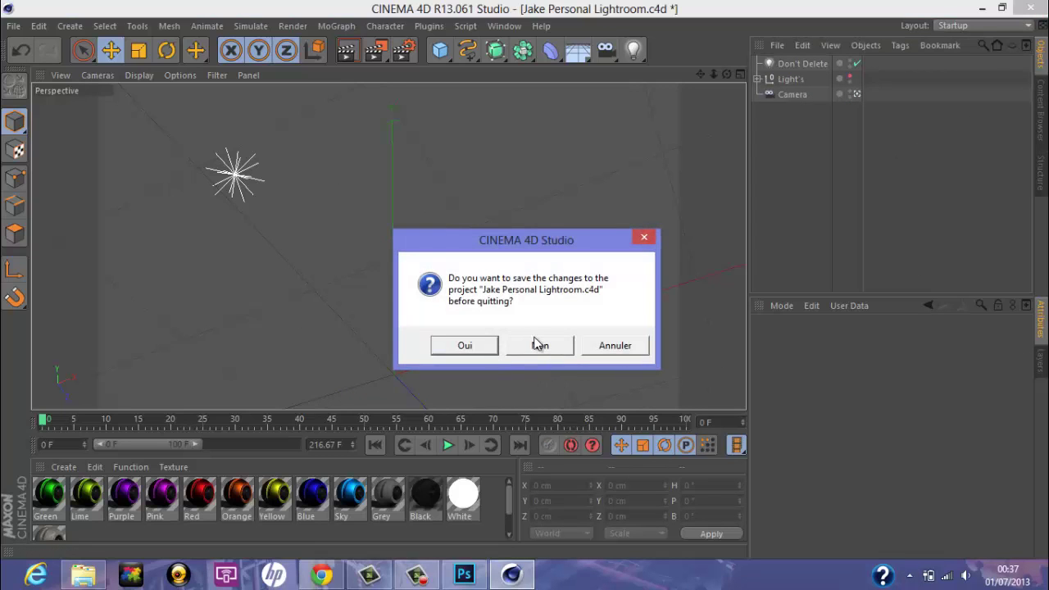
click(539, 345)
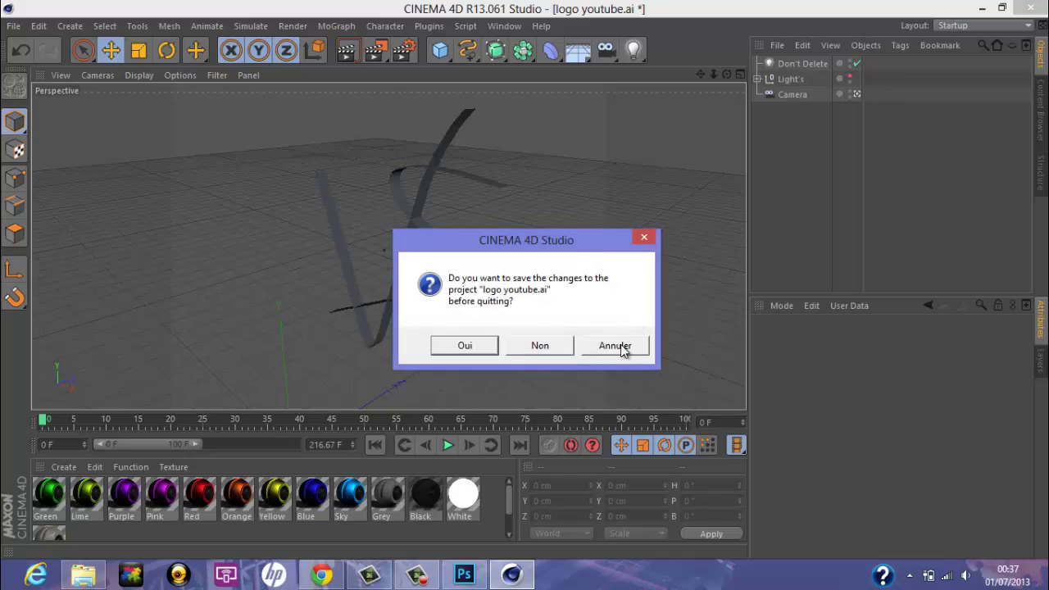
click(620, 346)
Merge the "Jake Personal Lightroom" C4D file into the logo youtube.ai project
click(14, 26)
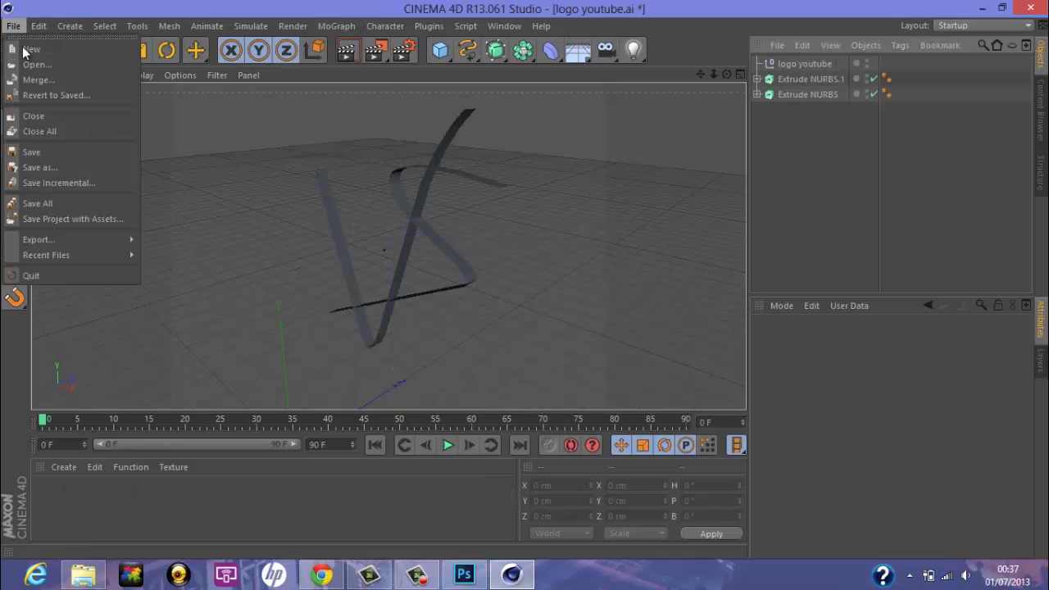
click(47, 83)
click(312, 178)
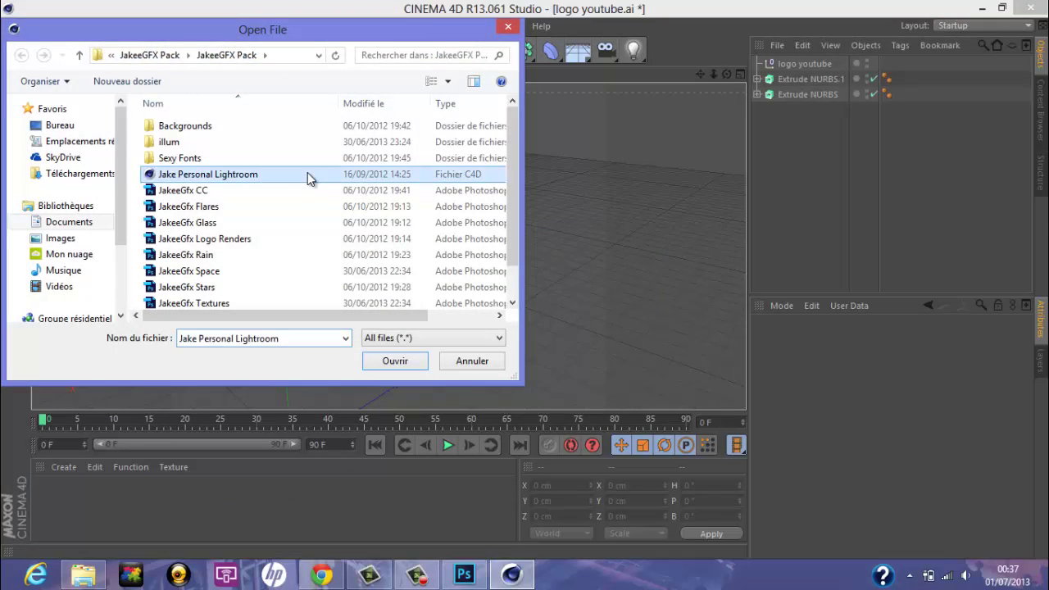
click(392, 357)
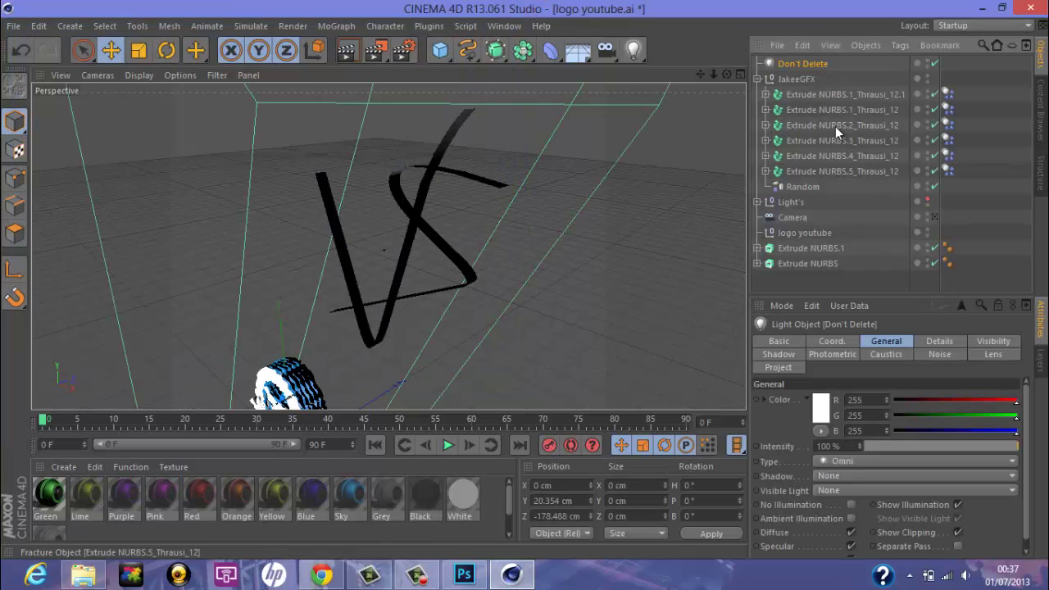
Leave the scene camera's view, move Extrude NURBS.1 and Extrude NURBS together onto the JakeeGFX logo's position, and delete the JakeeGFX object
click(793, 77)
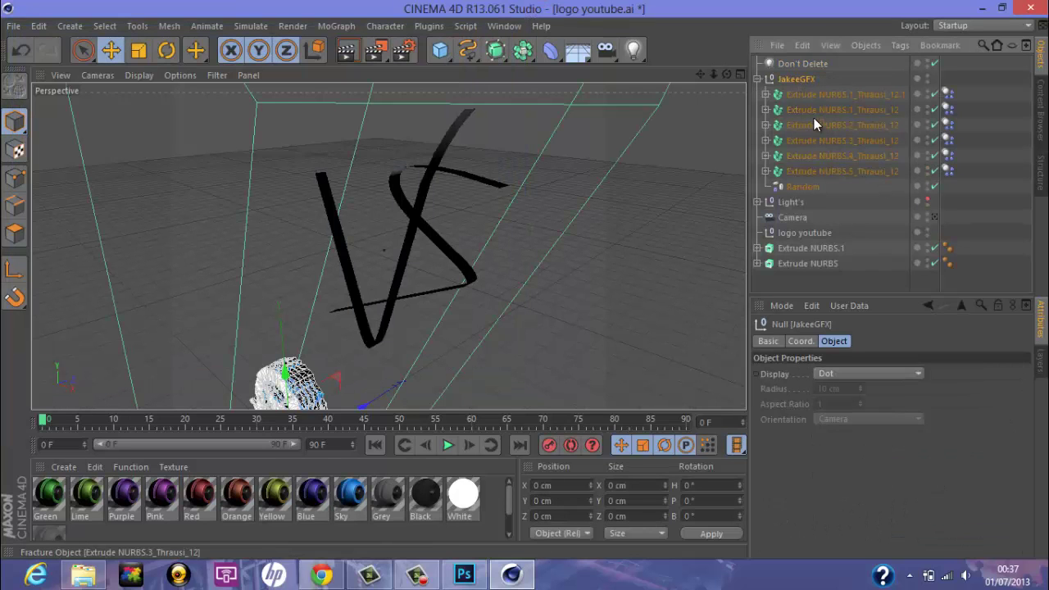
click(864, 281)
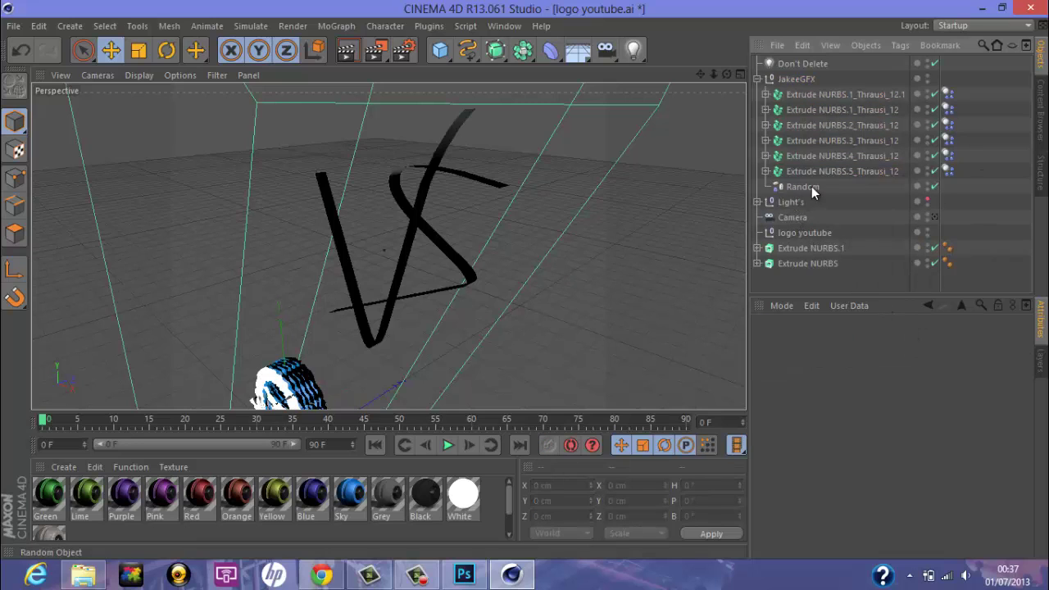
click(803, 248)
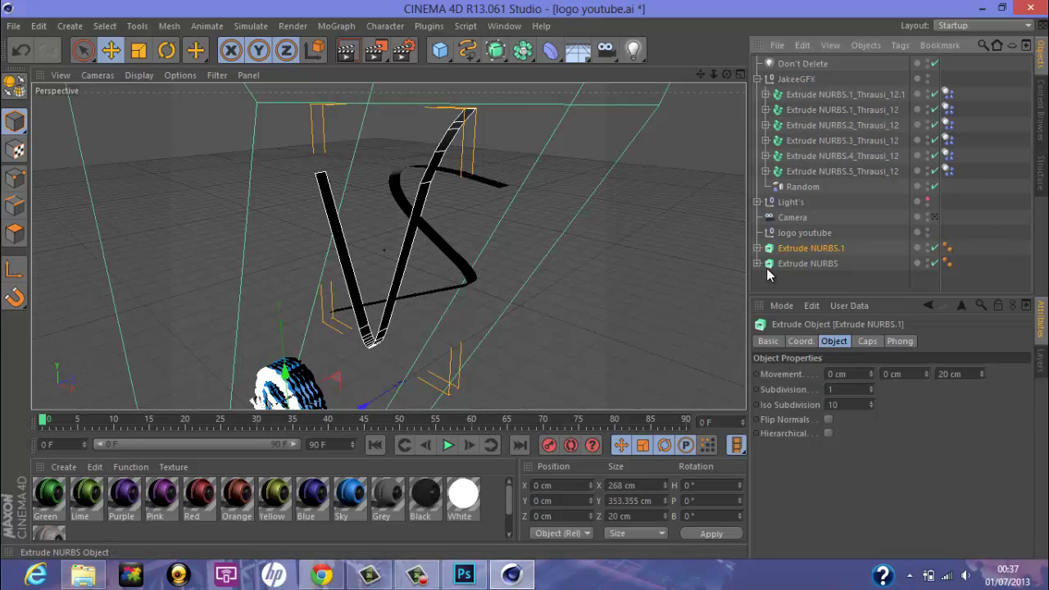
ctrl+click(806, 263)
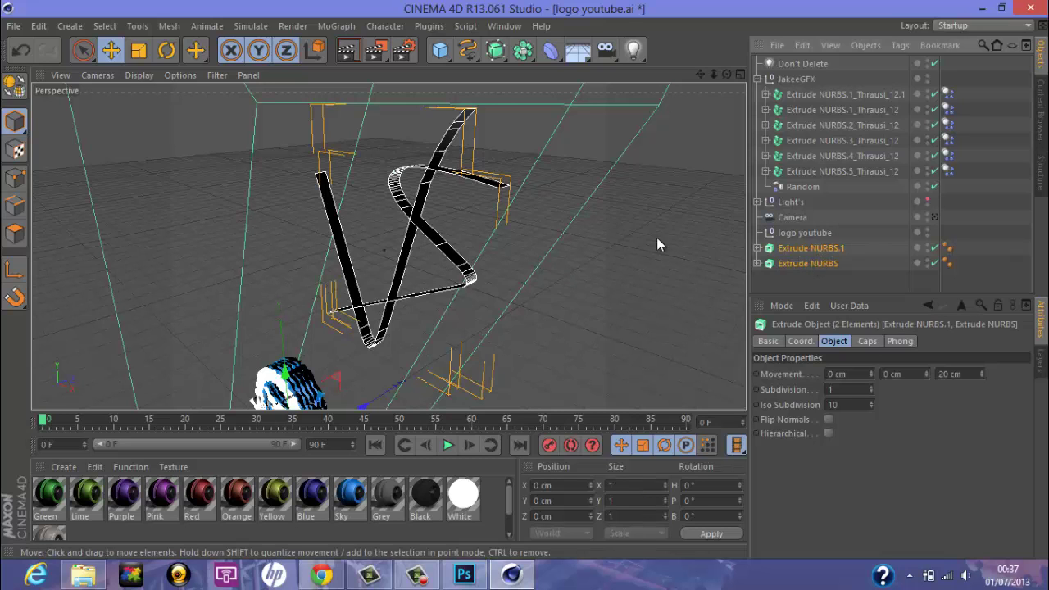
drag(391, 206, 307, 332)
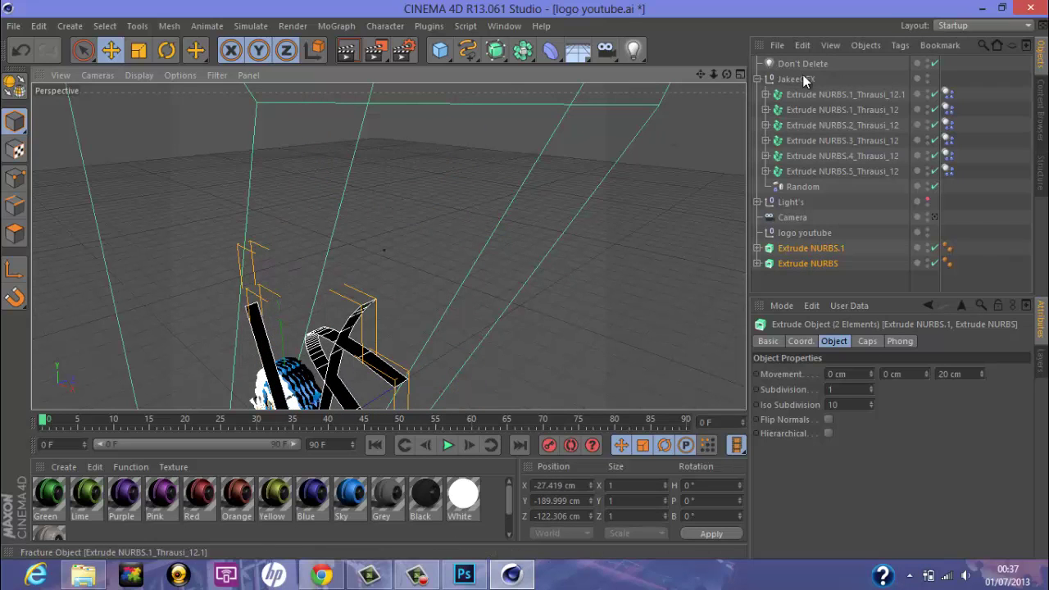
click(933, 216)
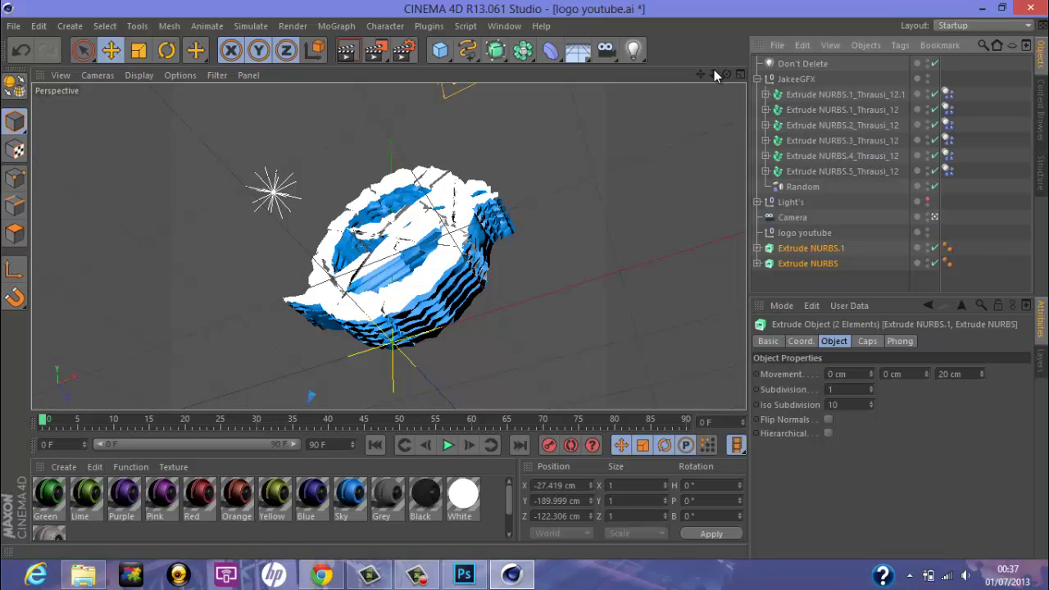
scroll(525, 281, down, 6)
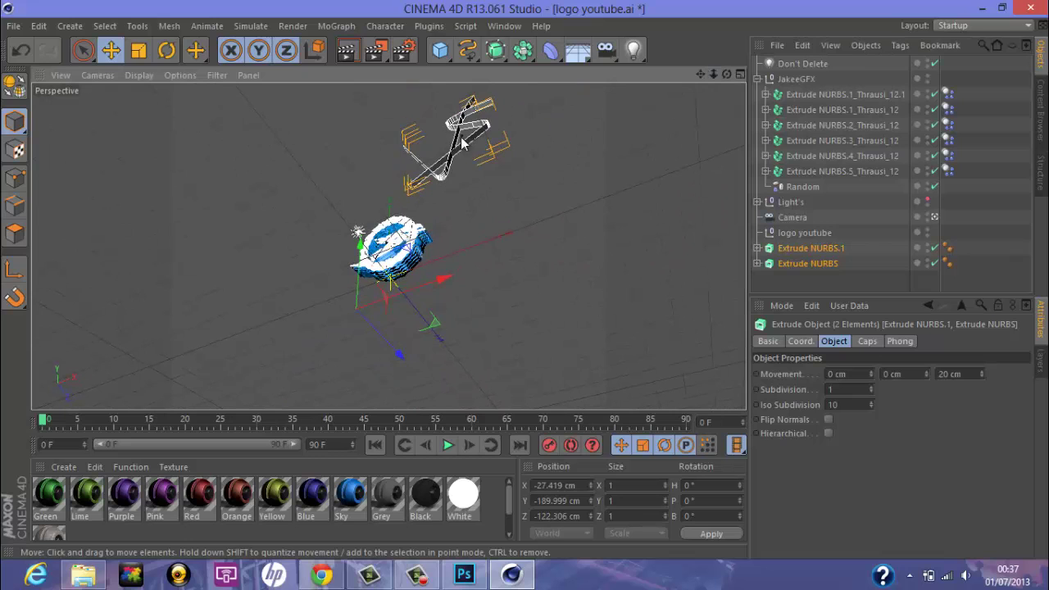
drag(463, 144, 402, 245)
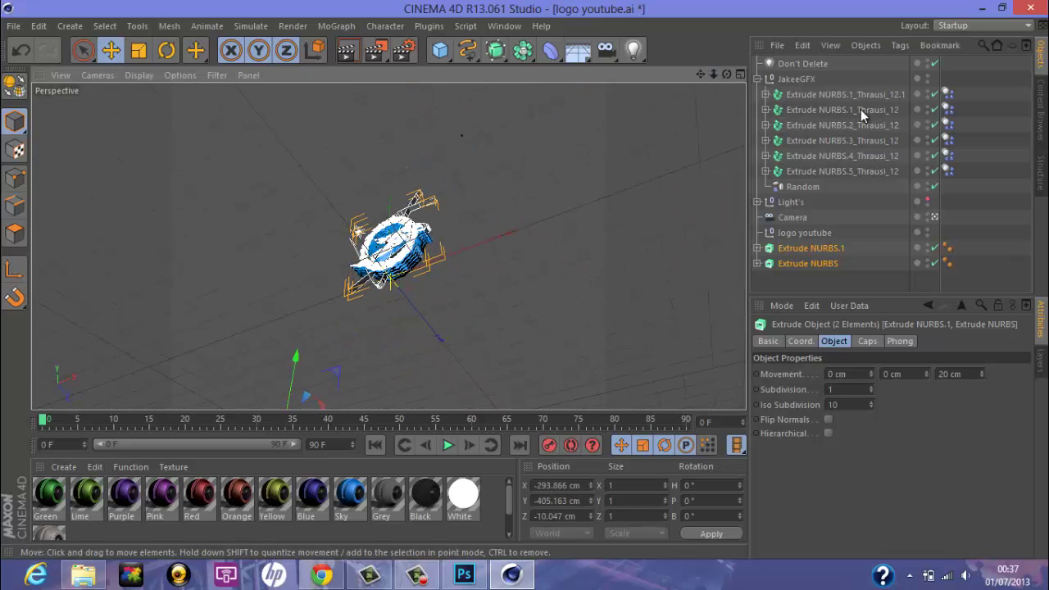
click(810, 82)
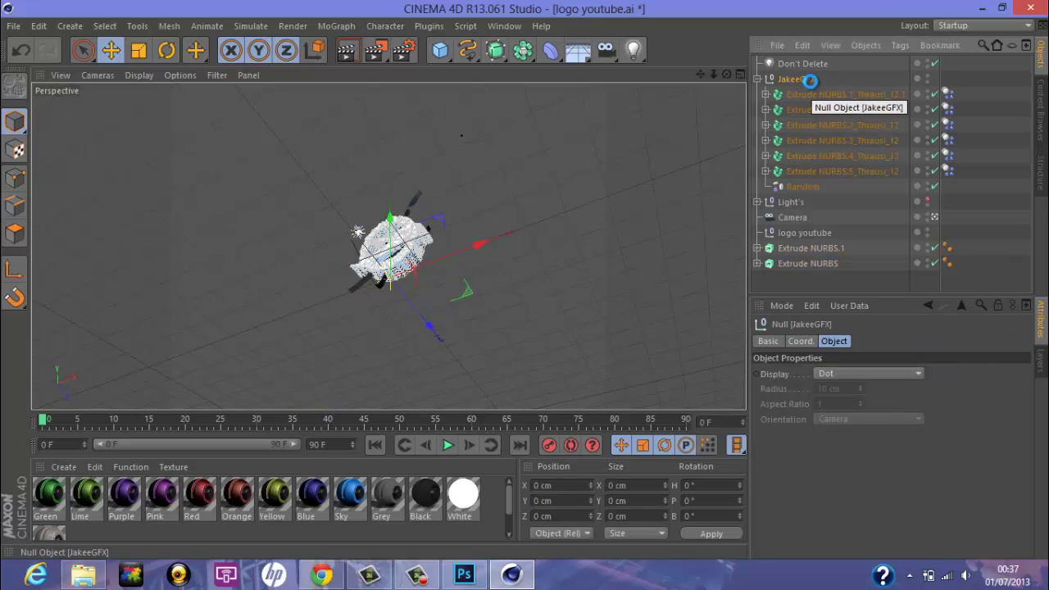
key(Delete)
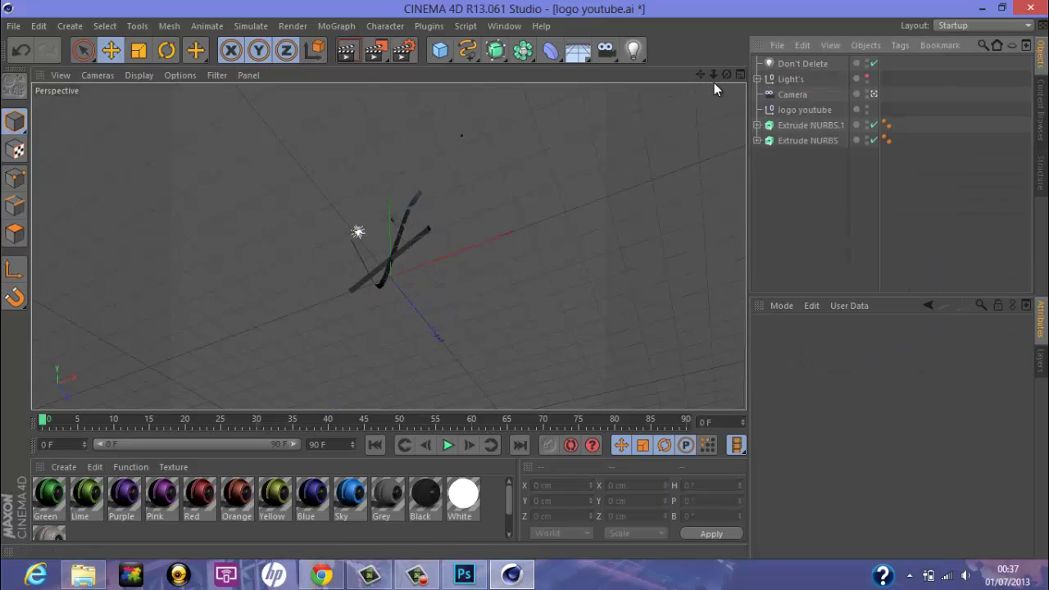
Set the extrusion movement of Extrude NURBS.1 to 21 cm in X and 41 cm in Z
drag(713, 75, 525, 286)
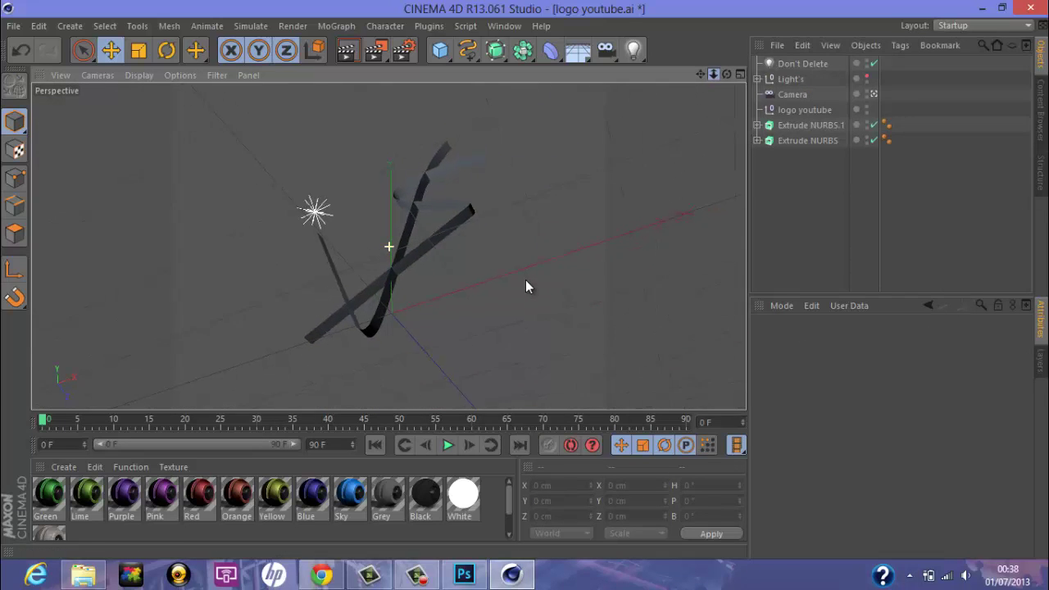
drag(726, 74, 525, 280)
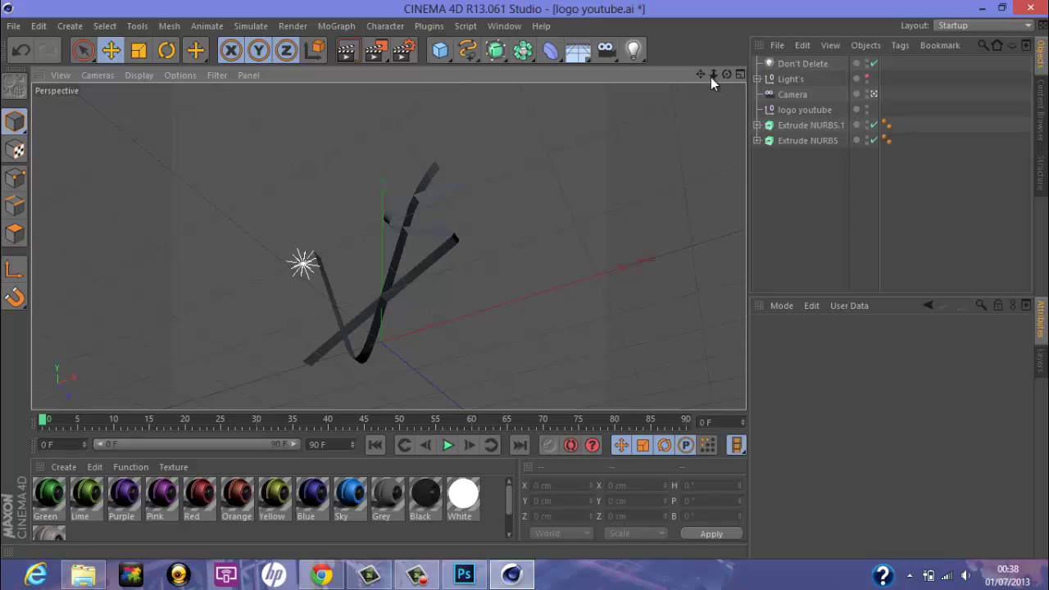
drag(710, 77, 525, 279)
drag(715, 77, 525, 279)
drag(699, 75, 525, 280)
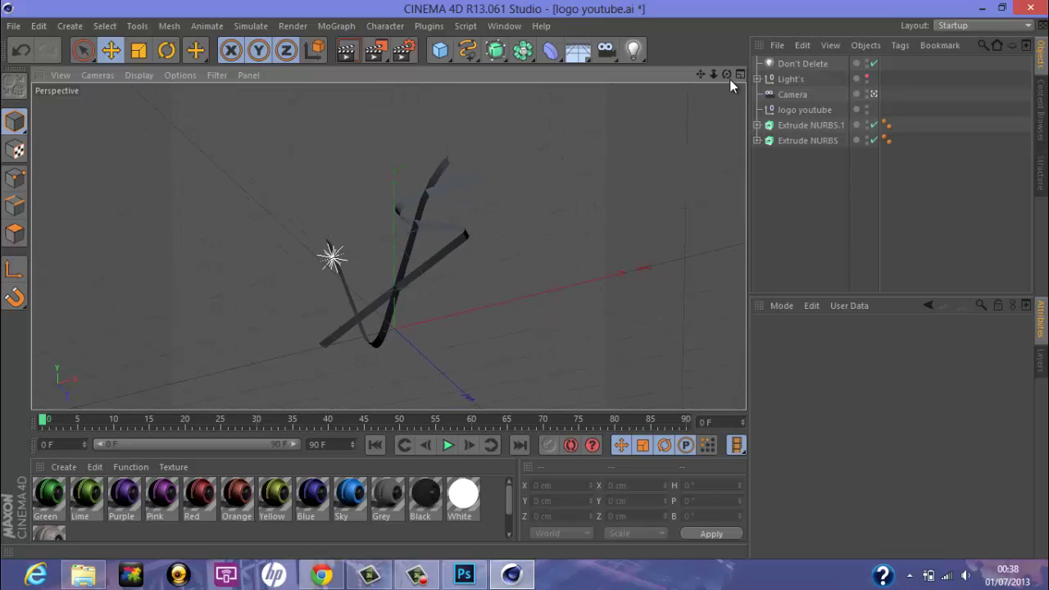
drag(726, 75, 525, 279)
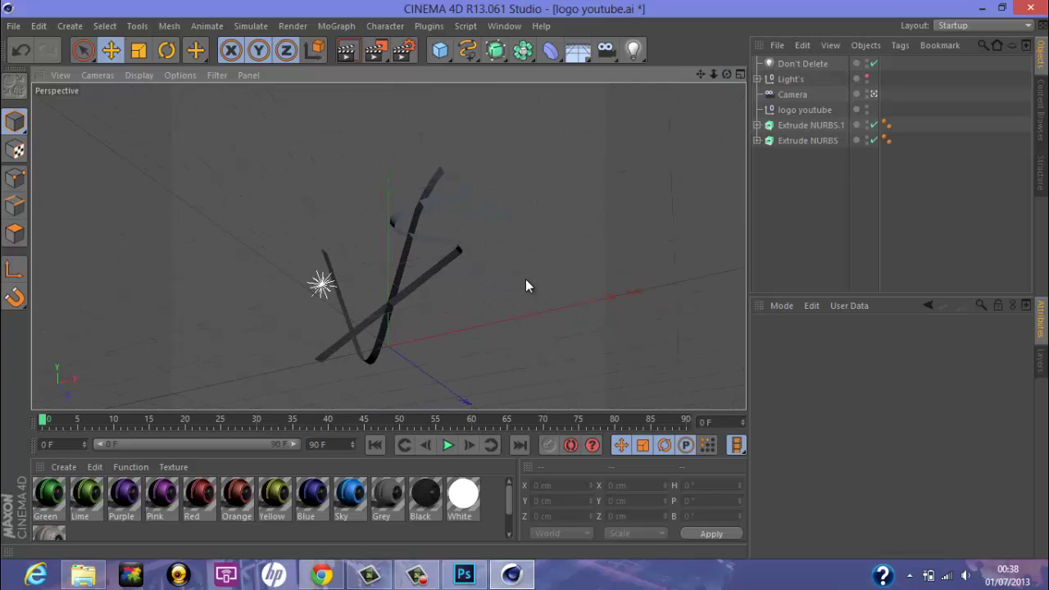
click(798, 125)
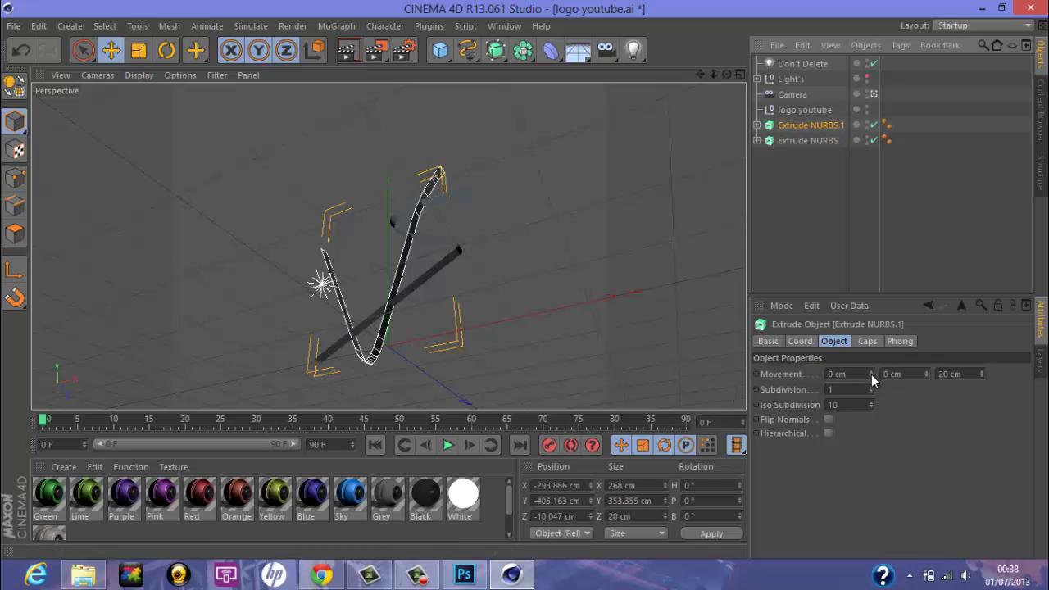
drag(871, 375, 871, 376)
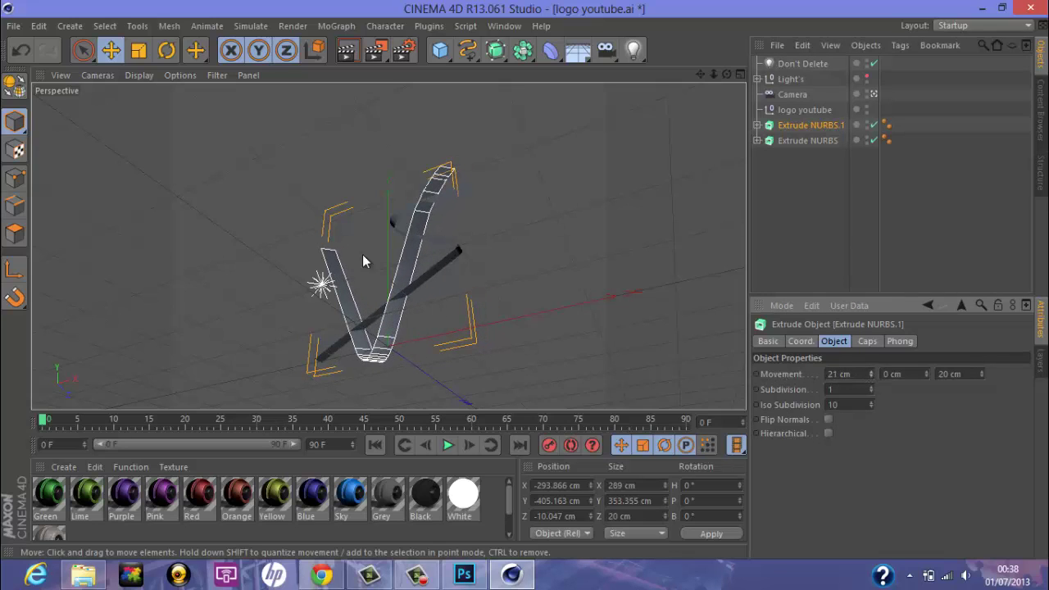
drag(978, 372, 978, 372)
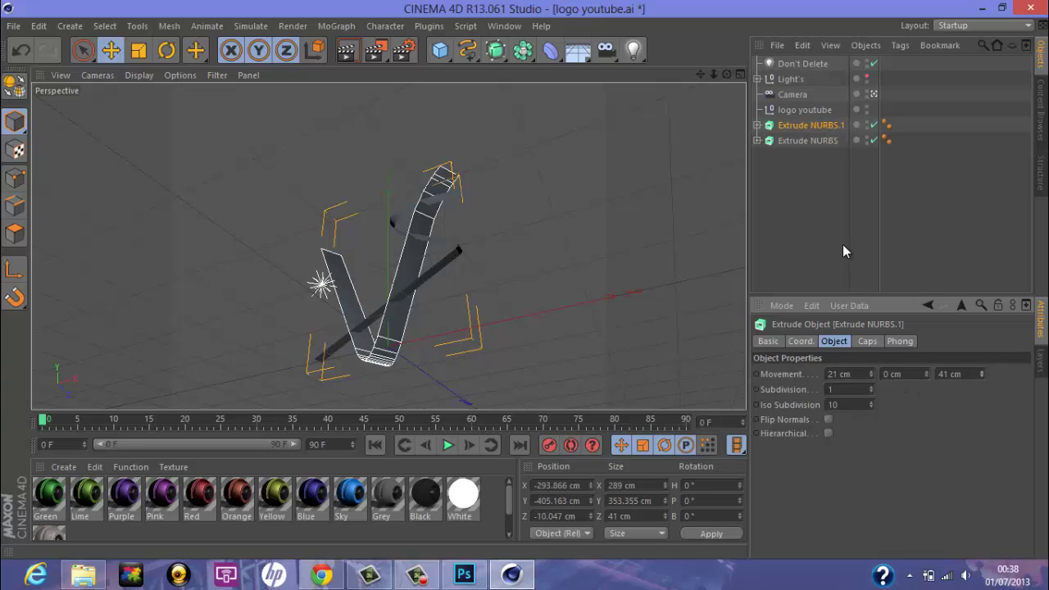
Set the extrusion movement of Extrude NURBS, the S shape, to 21 cm in X and 42 cm in Z
click(790, 139)
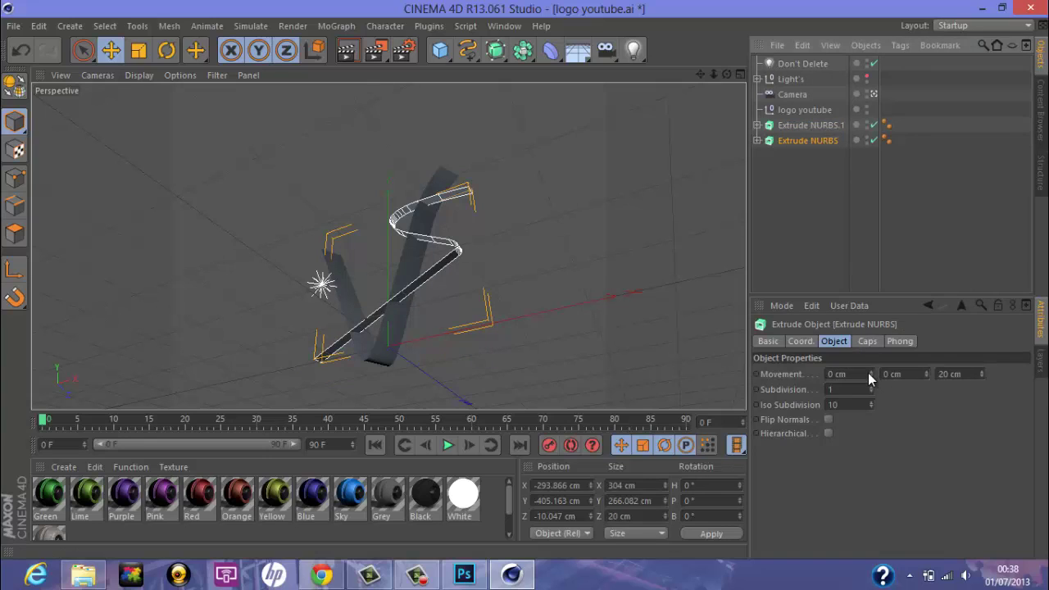
drag(870, 372, 870, 373)
click(980, 372)
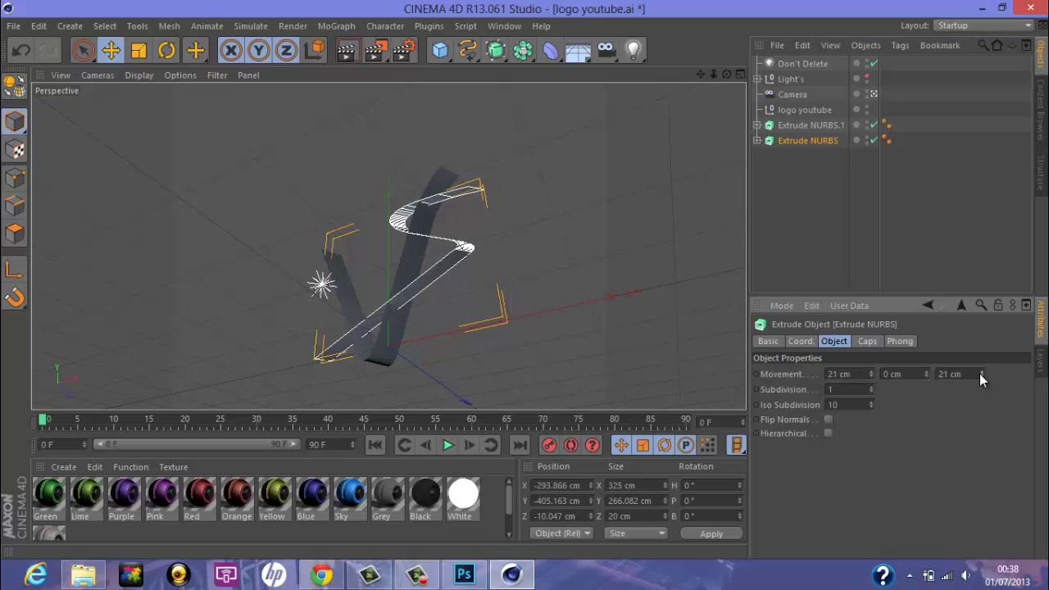
drag(980, 374, 979, 373)
click(981, 376)
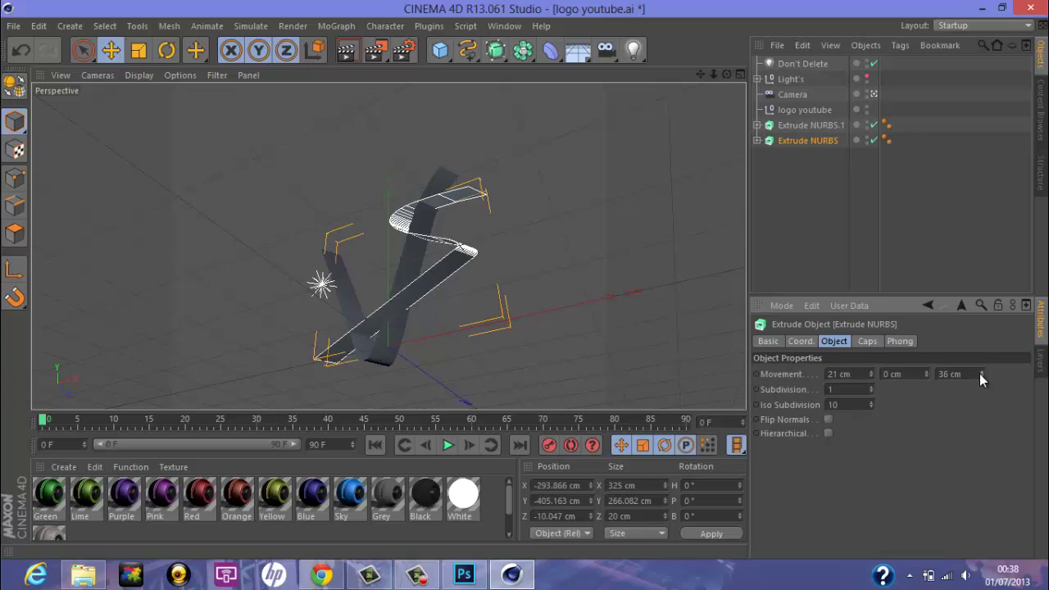
click(981, 376)
click(981, 376)
click(979, 372)
click(980, 372)
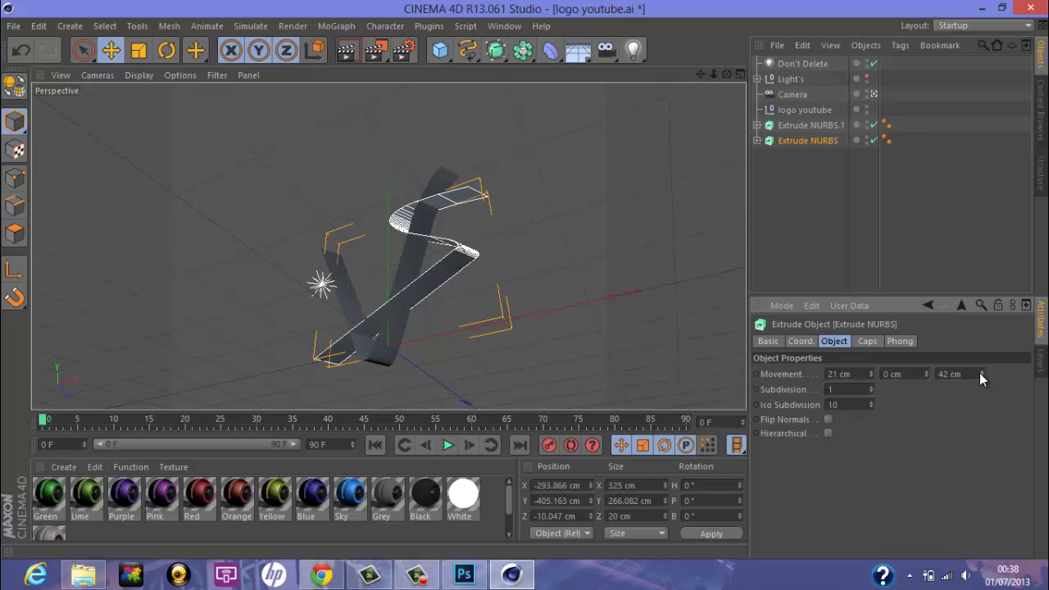
click(802, 240)
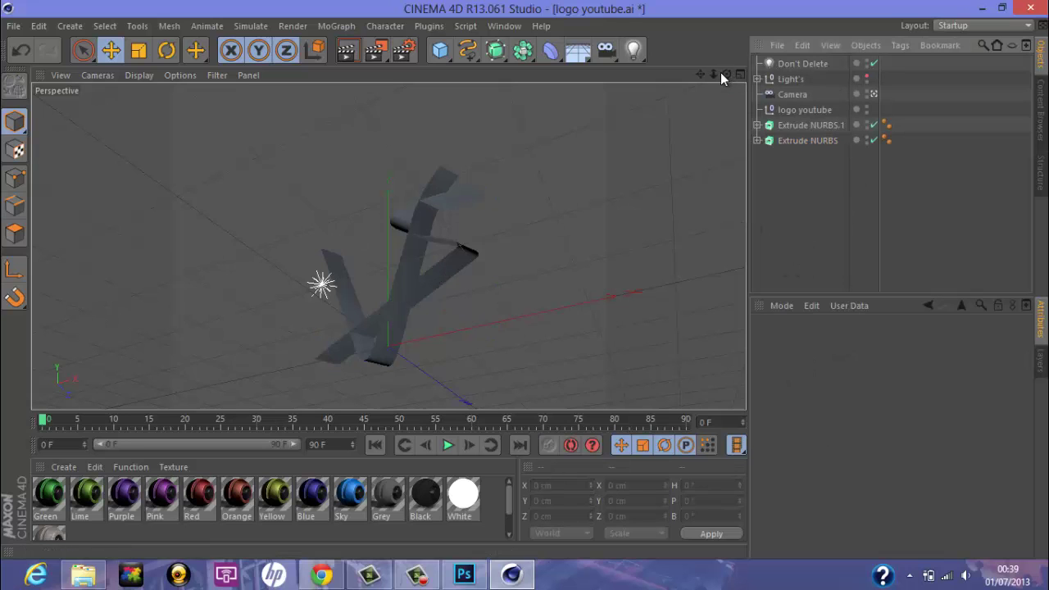
Shift the Extrude NURBS object slightly to about X -283 cm, Y -407 cm, Z -3 cm, and deselect it
drag(724, 73, 525, 279)
click(792, 139)
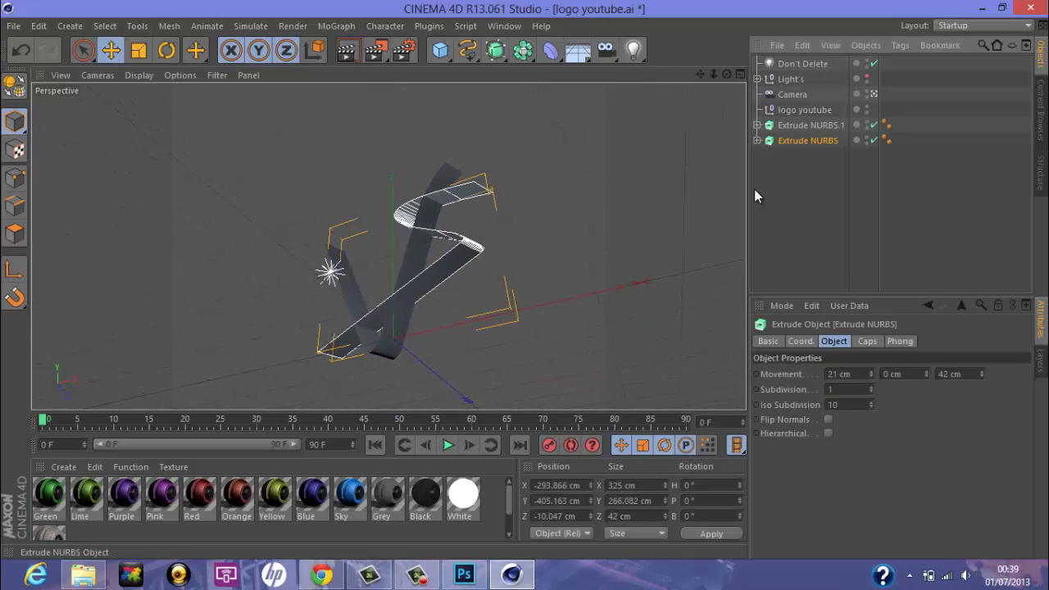
drag(427, 282, 464, 283)
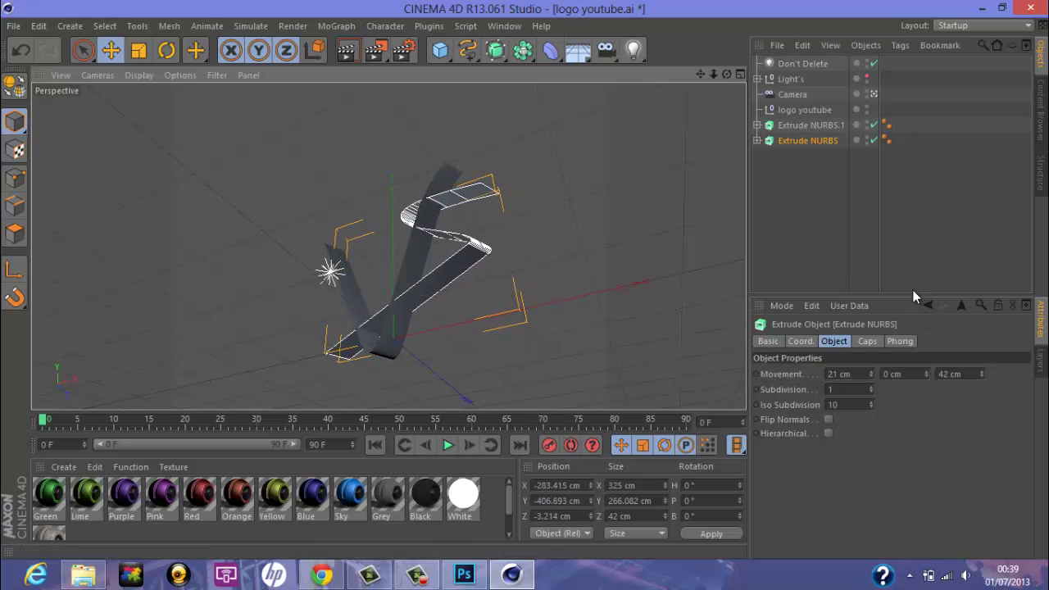
click(808, 172)
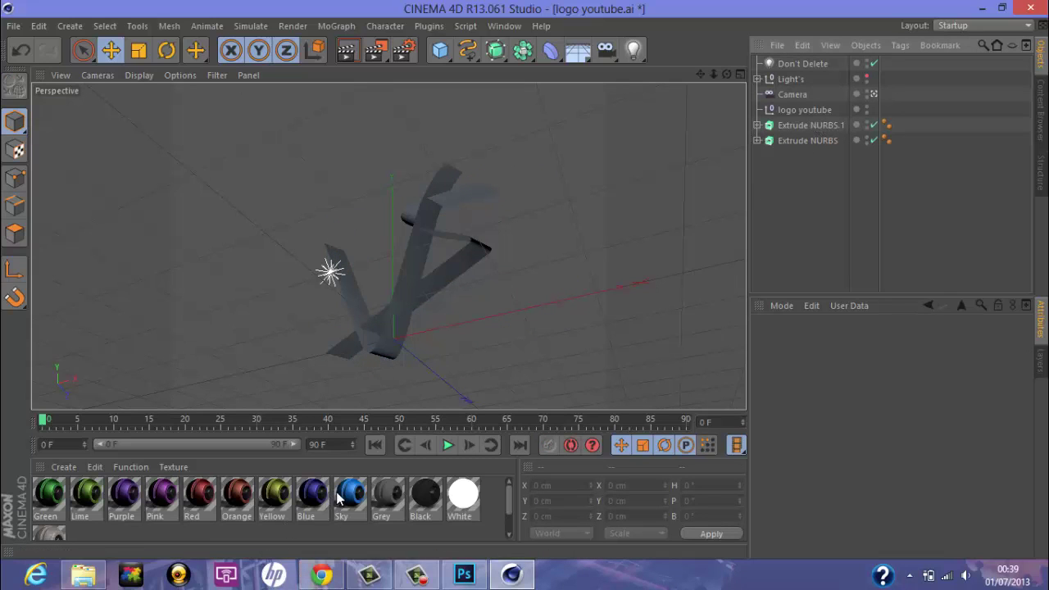
Apply the Sky material to Extrude NURBS.1 and Extrude NURBS and render a preview of the logo in the viewport
drag(861, 151, 827, 125)
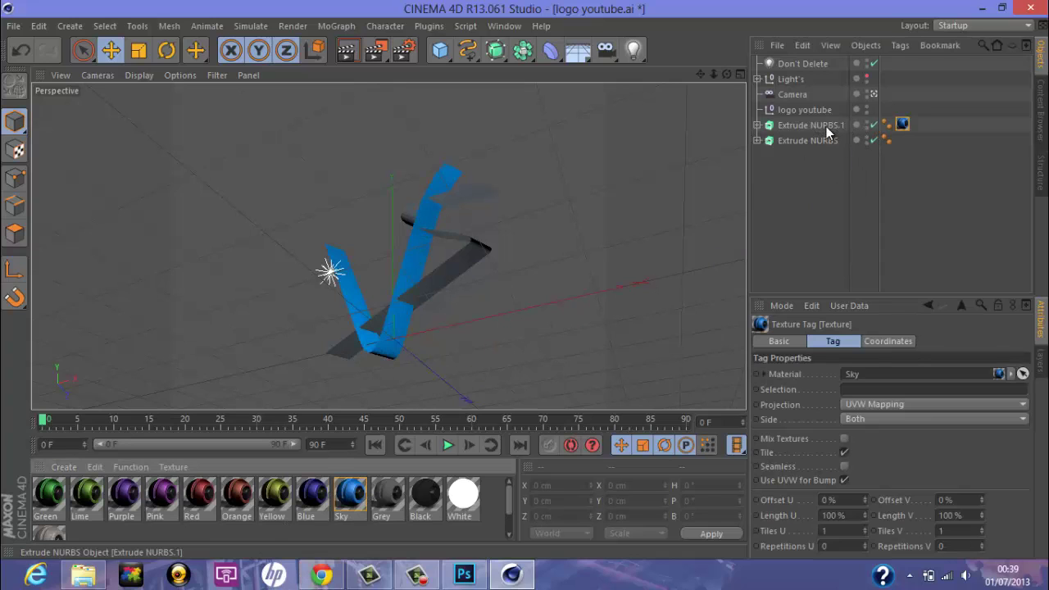
drag(686, 280, 816, 140)
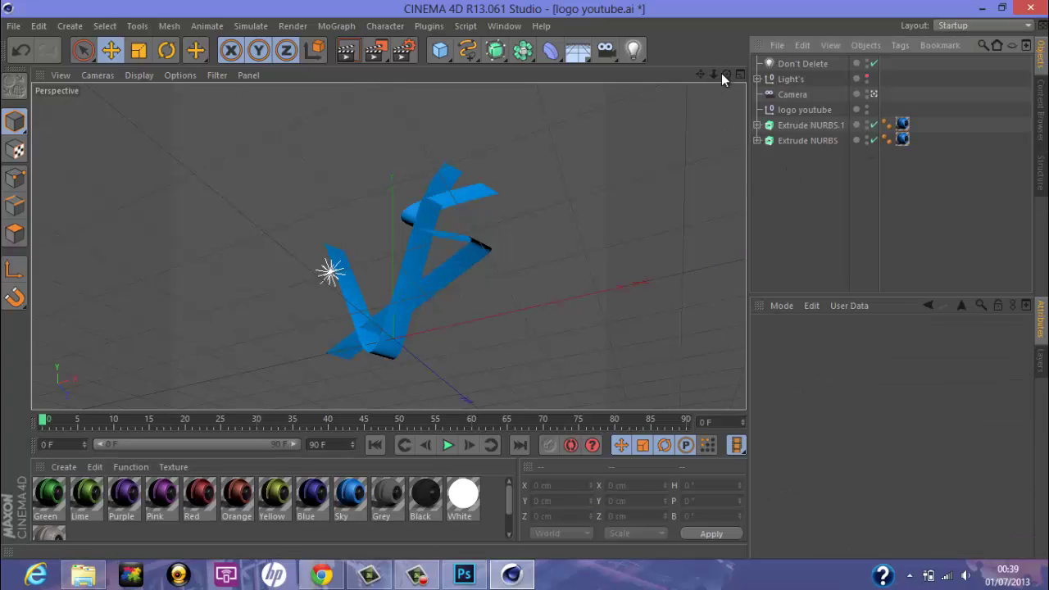
drag(726, 75, 492, 237)
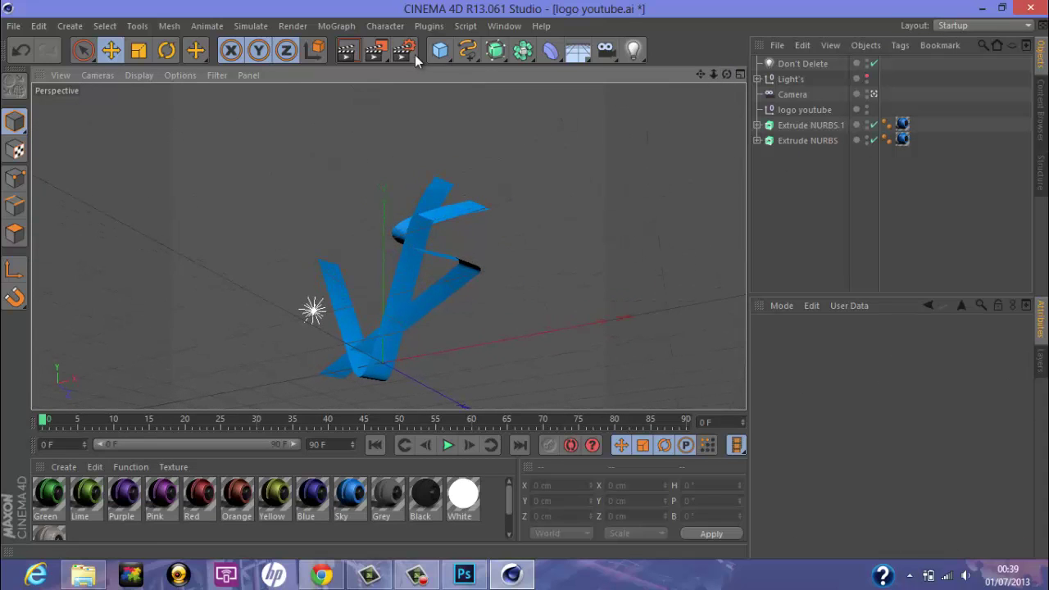
click(346, 51)
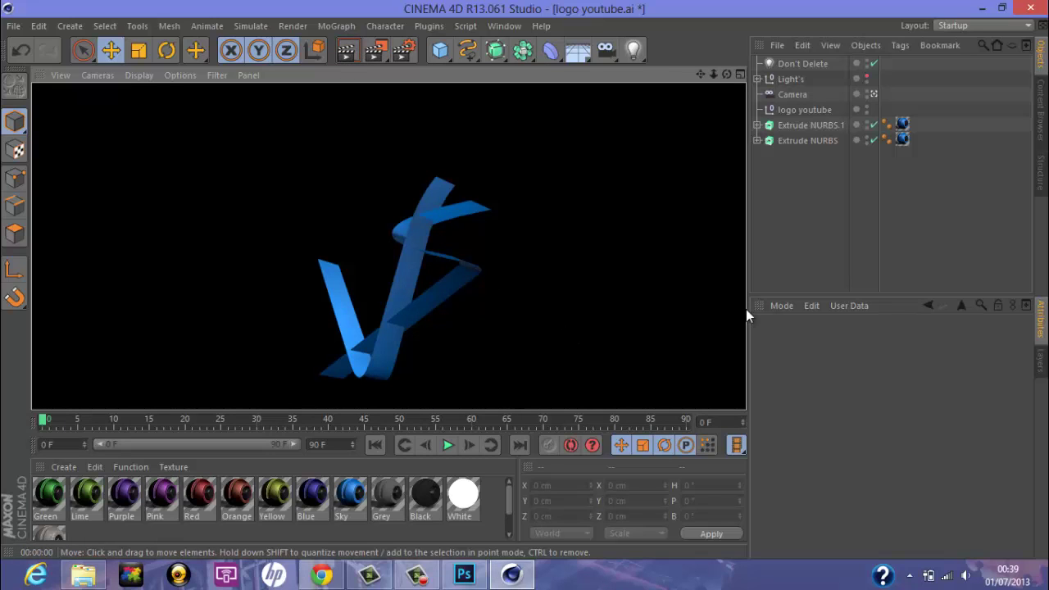
click(862, 228)
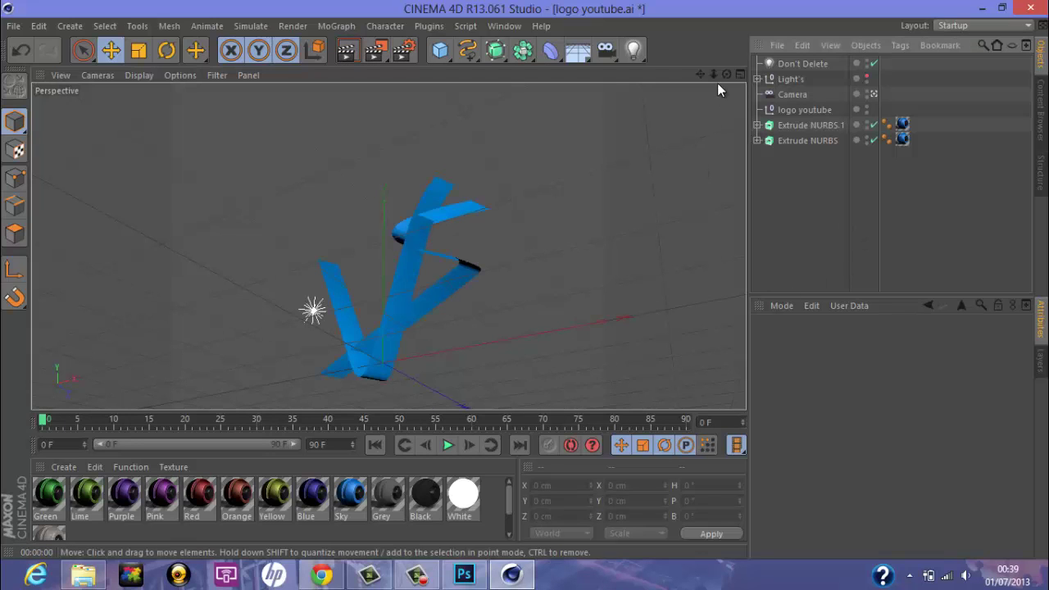
Open the render settings and try to apply the 1024 x 768 screen preset to the output
drag(695, 72, 525, 280)
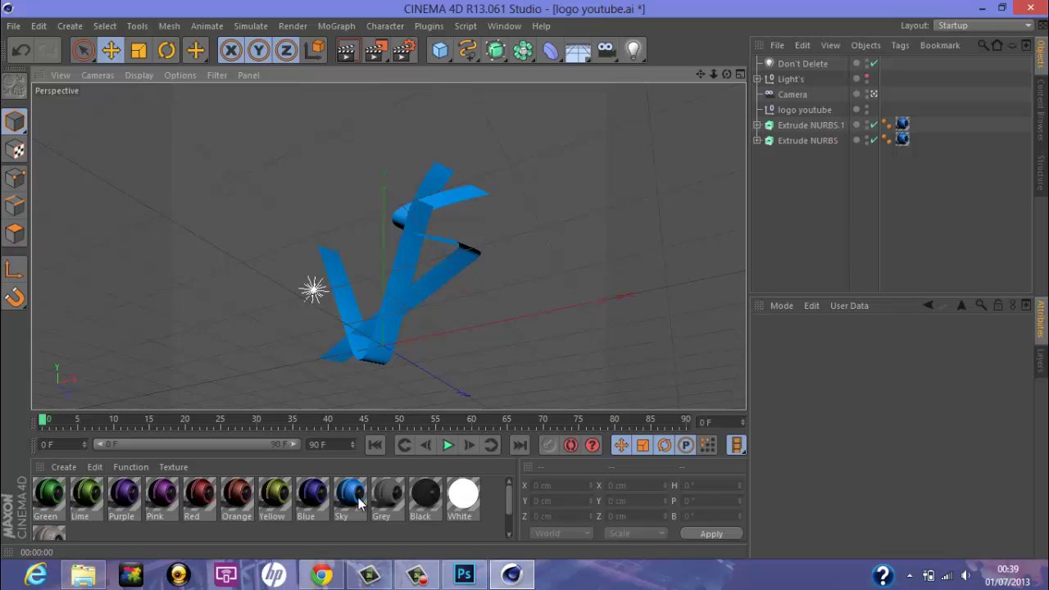
click(404, 50)
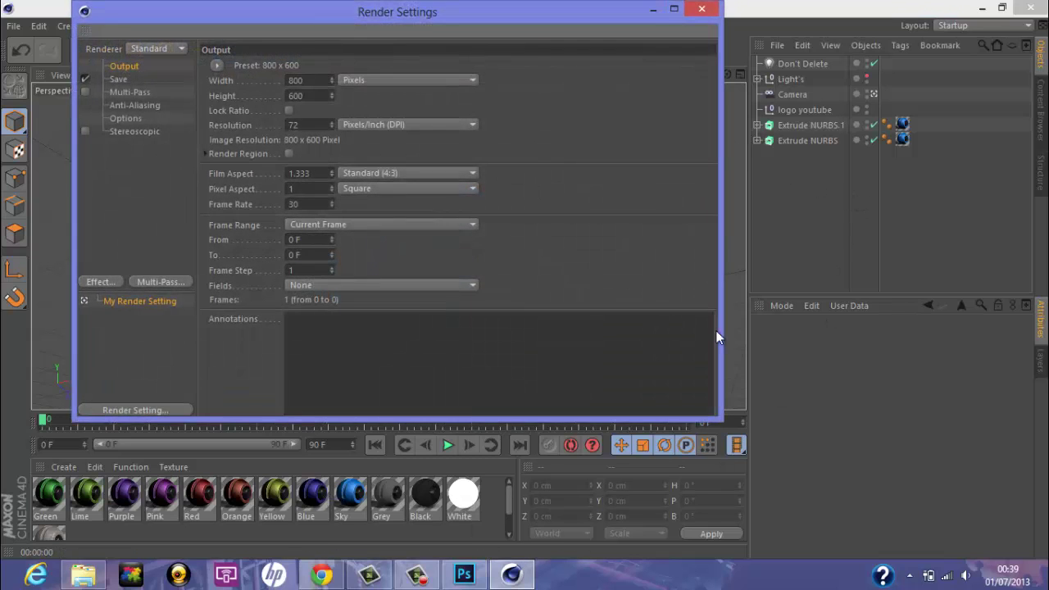
click(218, 66)
mouse_move(228, 80)
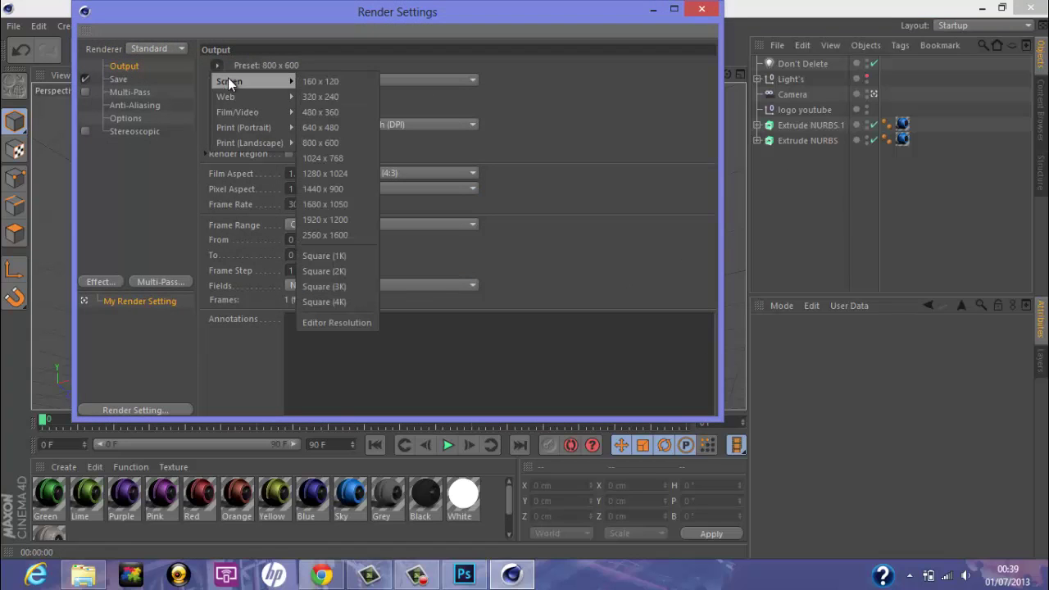
click(367, 158)
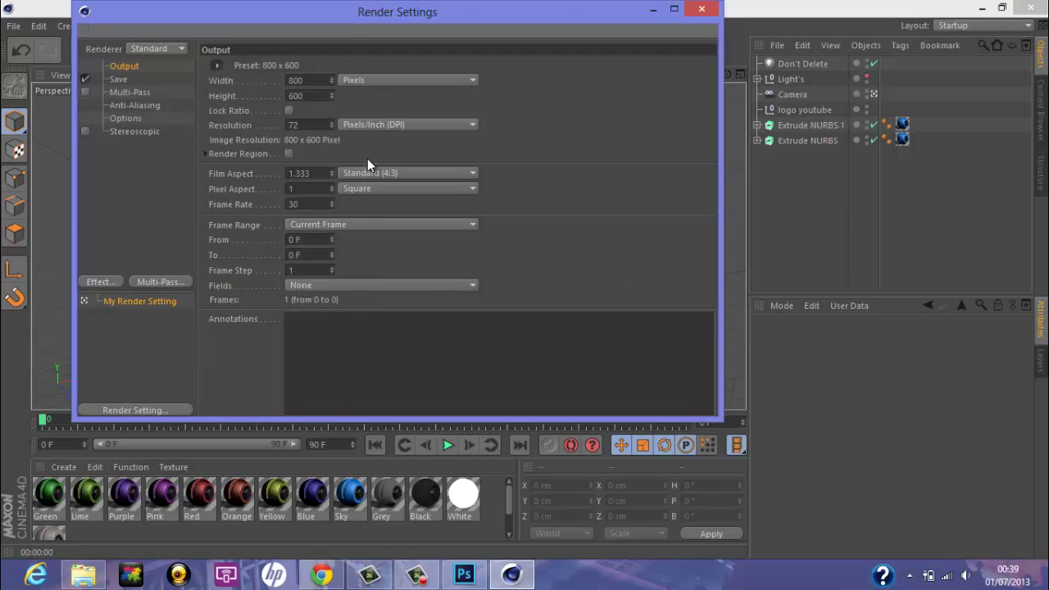
Set the regular image to save on the desktop (Bureau) under the file name "logo youtube"
click(149, 80)
click(700, 93)
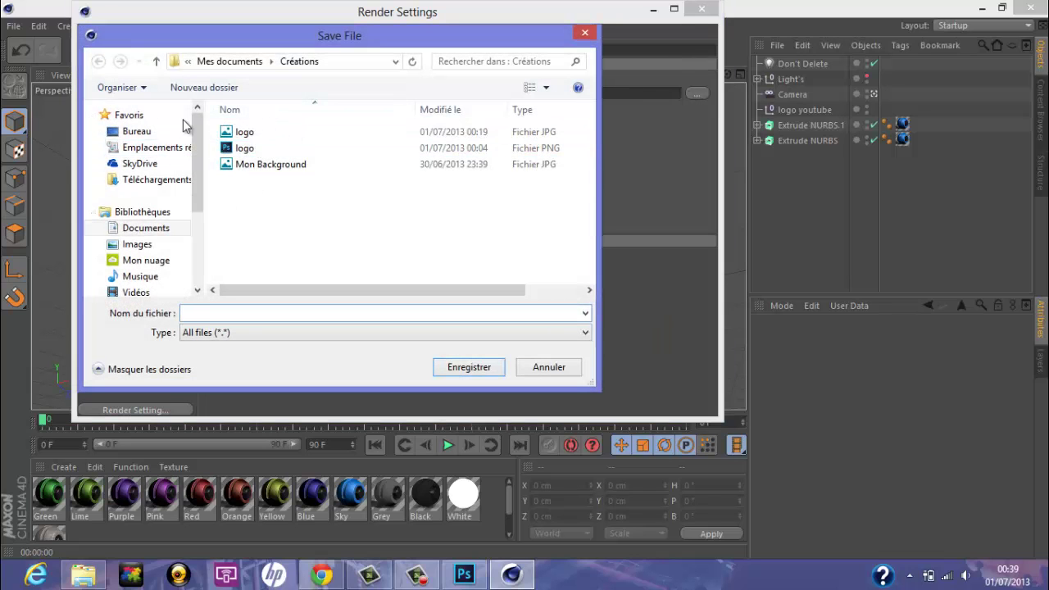
click(131, 132)
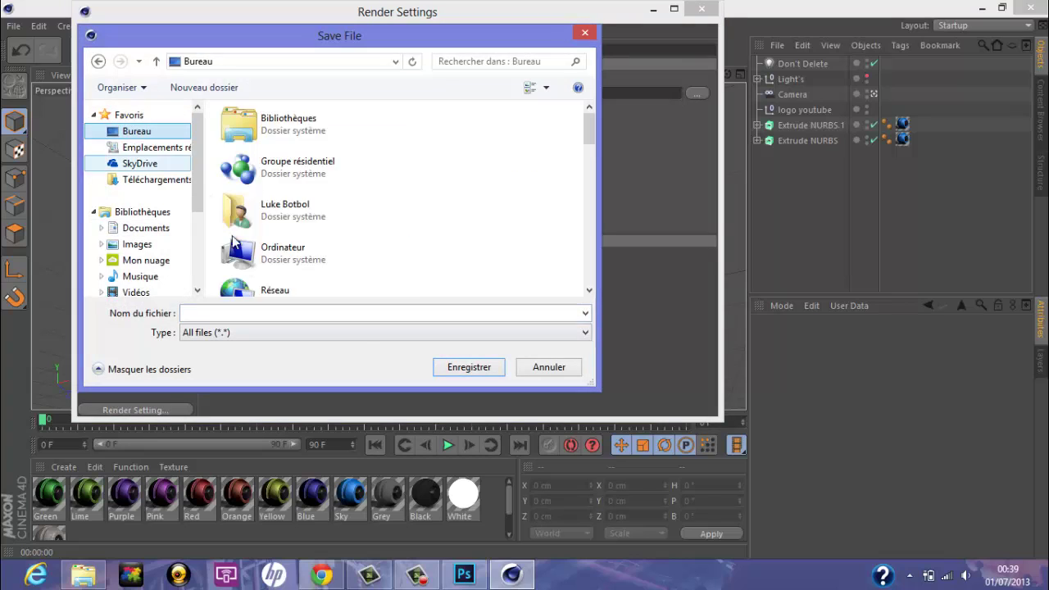
click(301, 313)
text(logo)
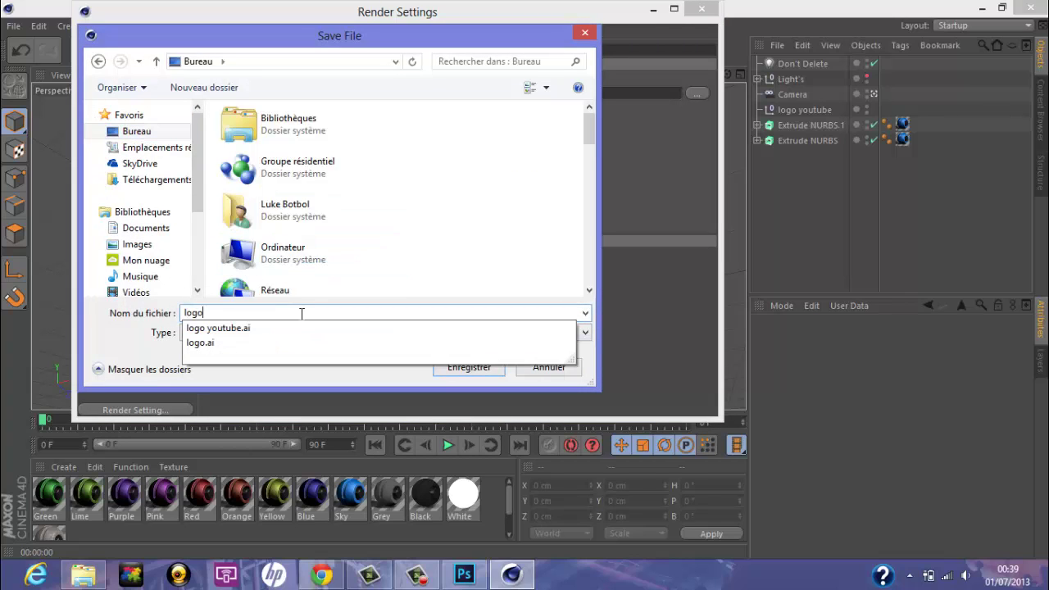
text( youtube)
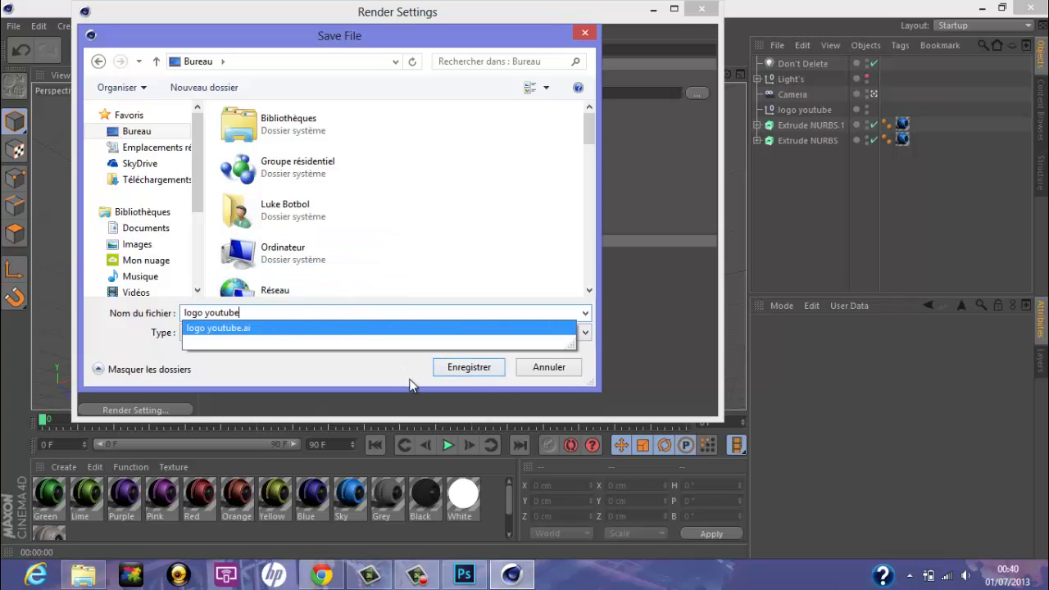
click(473, 370)
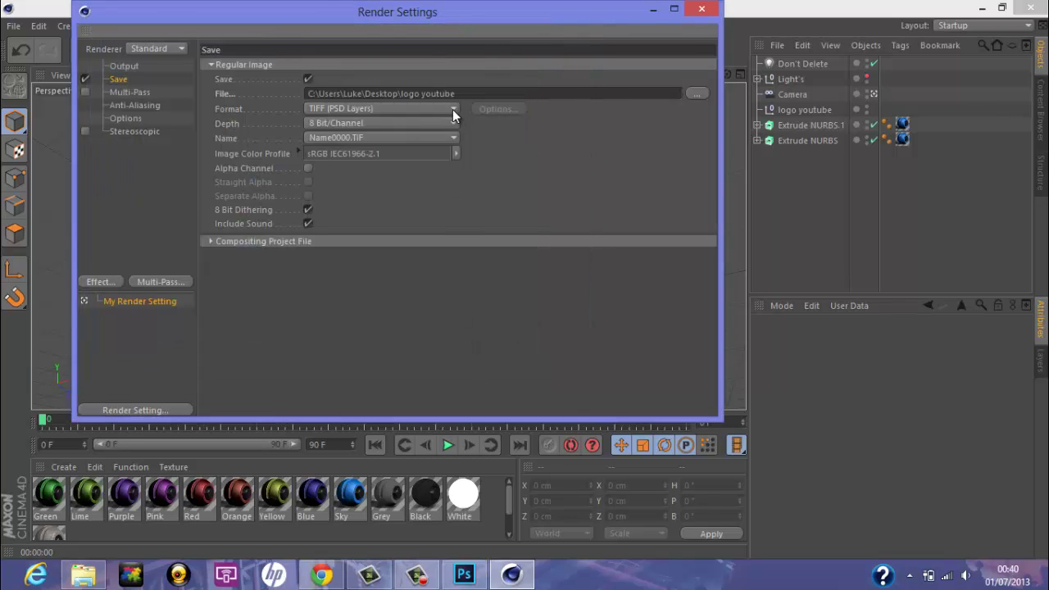
Set the saved image format to PNG and enable the alpha channel
click(448, 108)
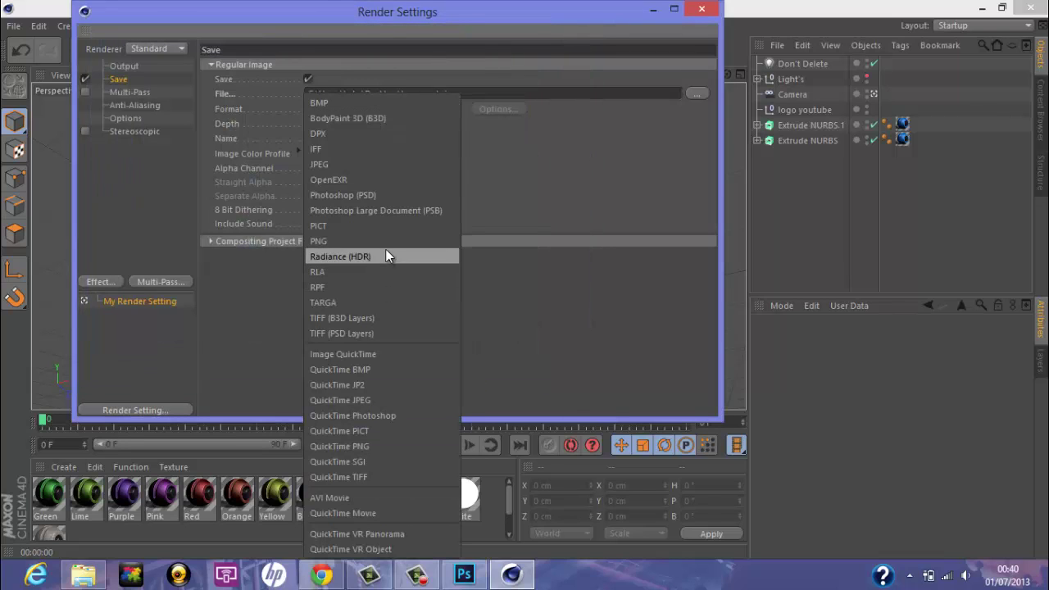
key(Escape)
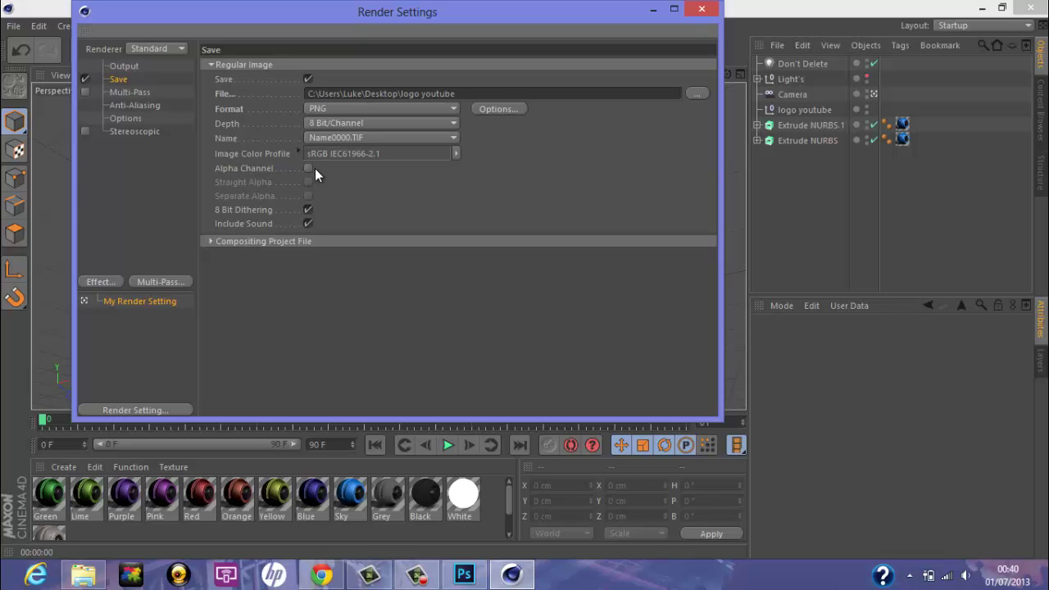
click(307, 169)
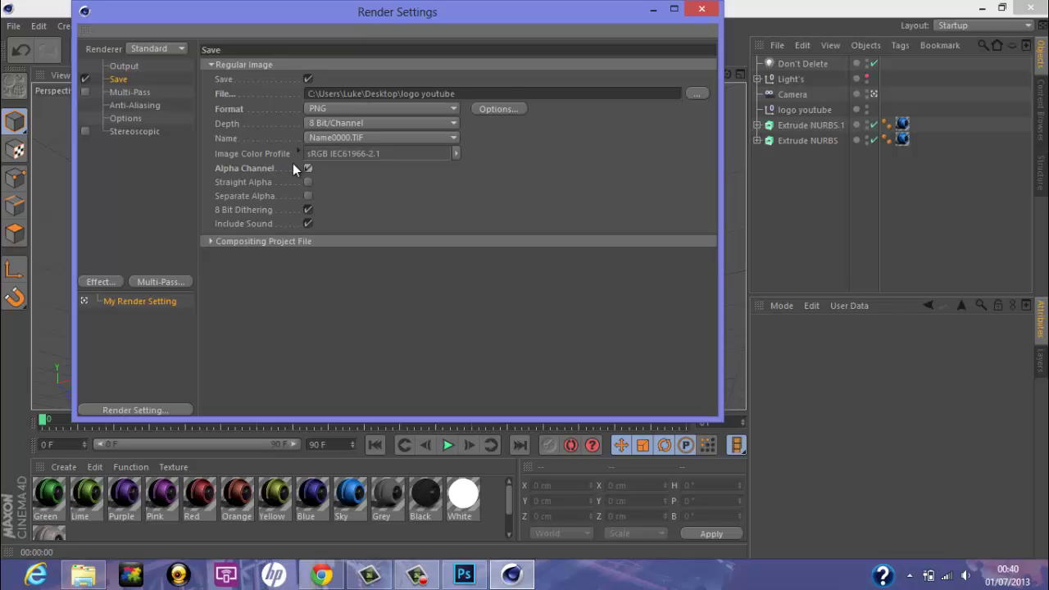
Set anti-aliasing to Best with a minimum level of 2x2, and close the render settings
click(131, 92)
click(134, 105)
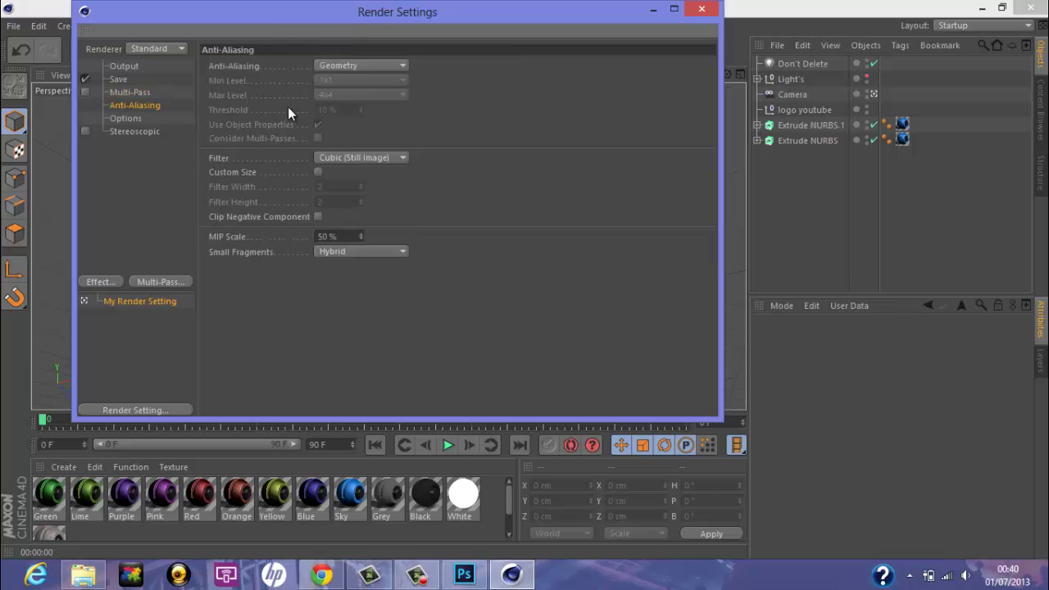
click(360, 65)
click(354, 111)
click(352, 80)
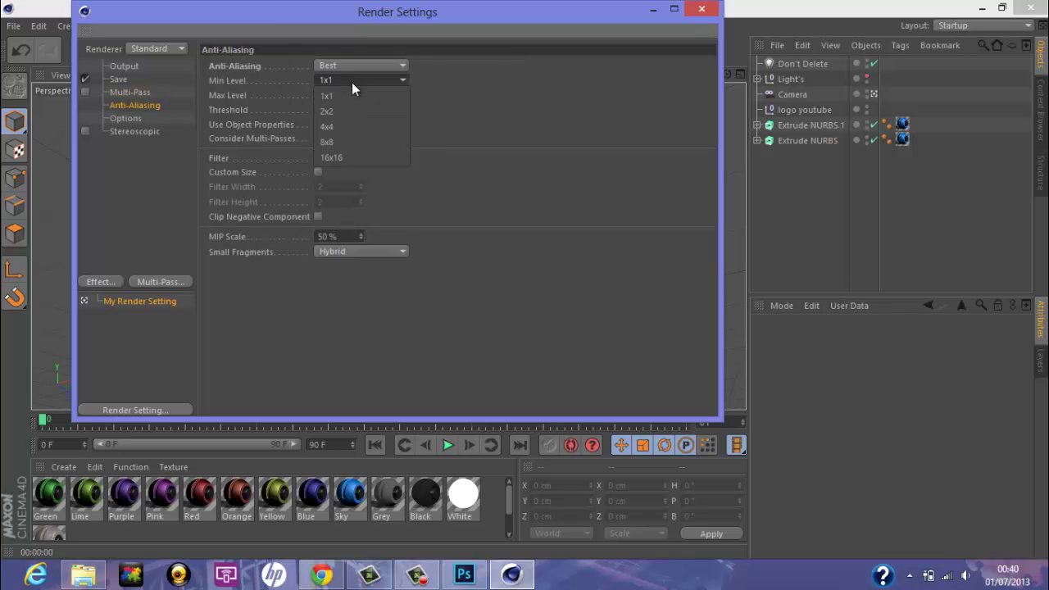
click(349, 112)
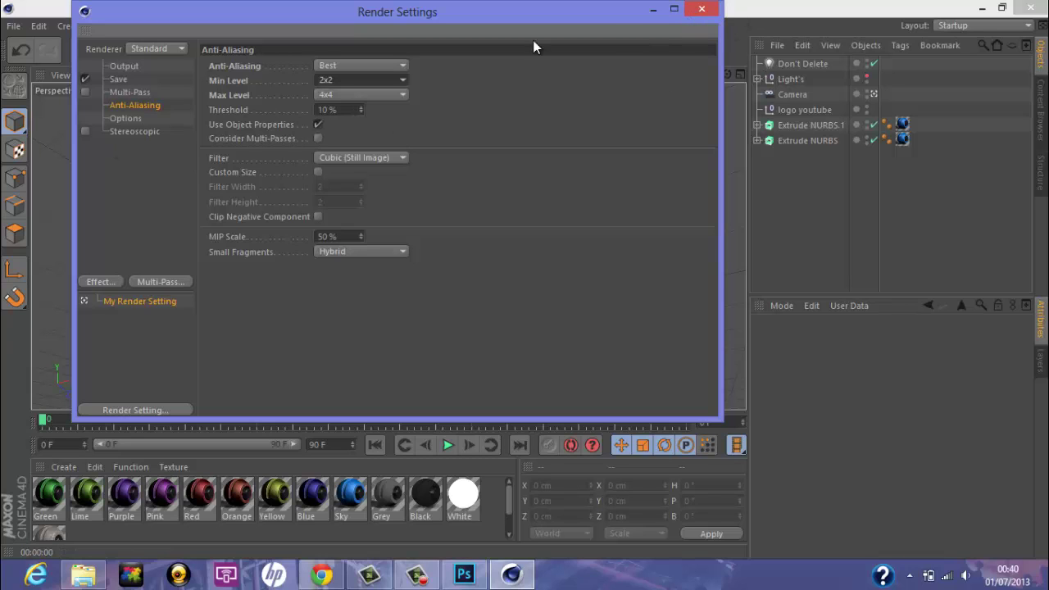
click(701, 10)
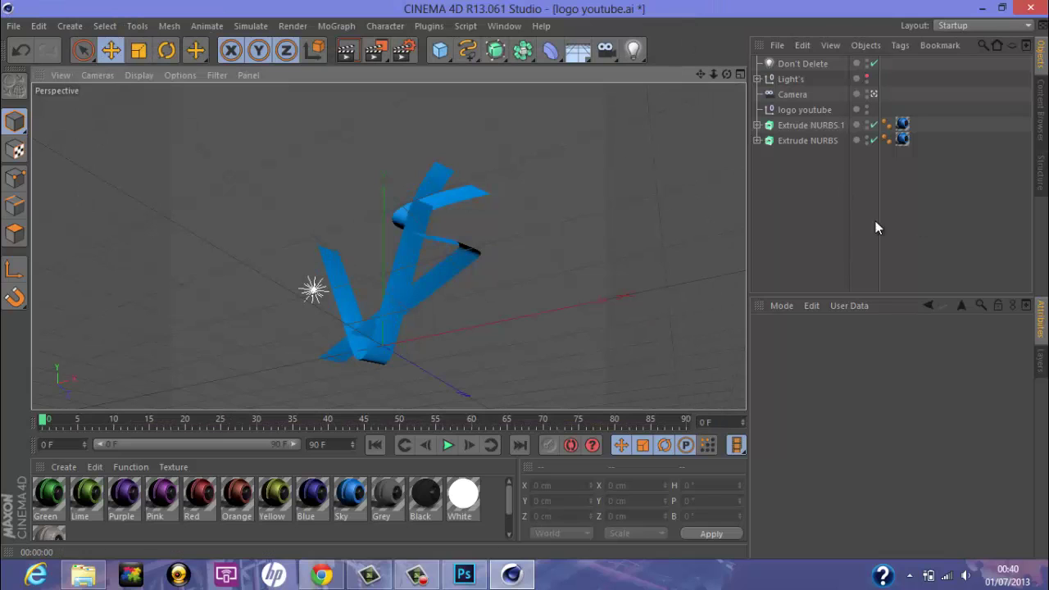
Preview the logo in the viewport, render it to the Picture Viewer to produce the PNG, and close the viewer
click(348, 51)
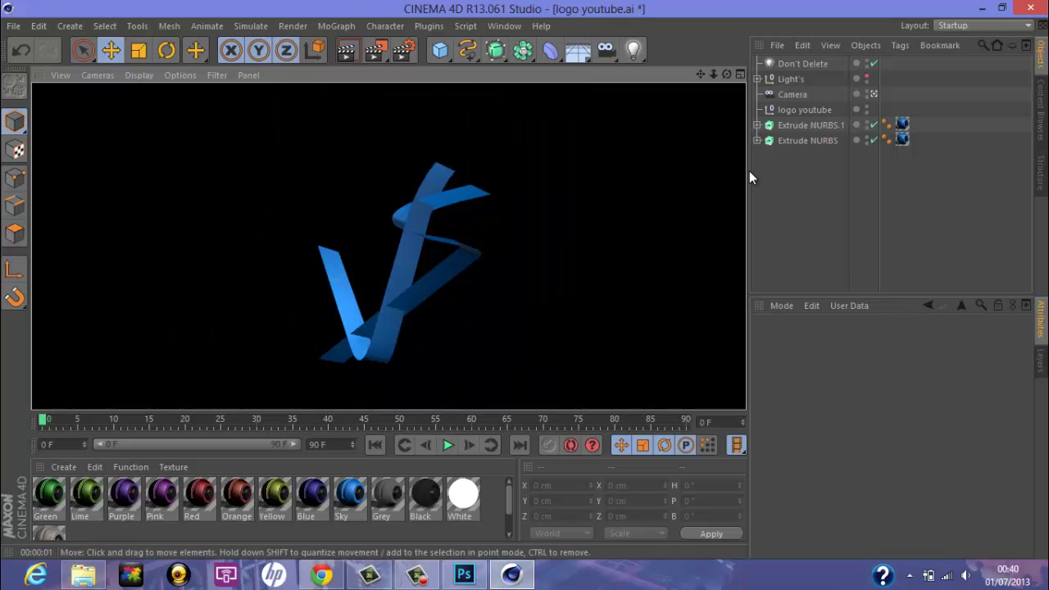
click(802, 196)
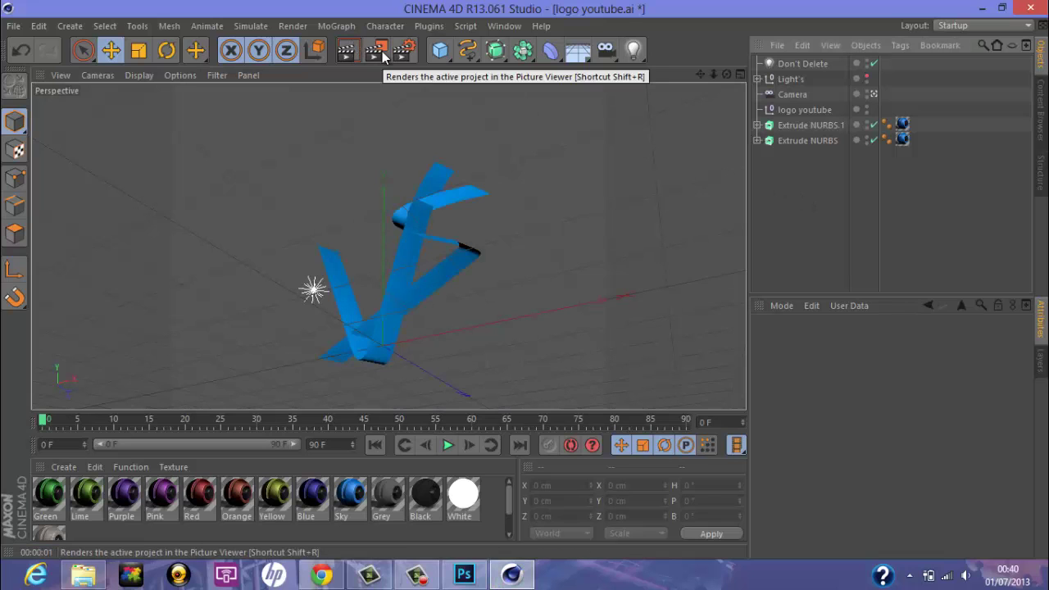
click(378, 52)
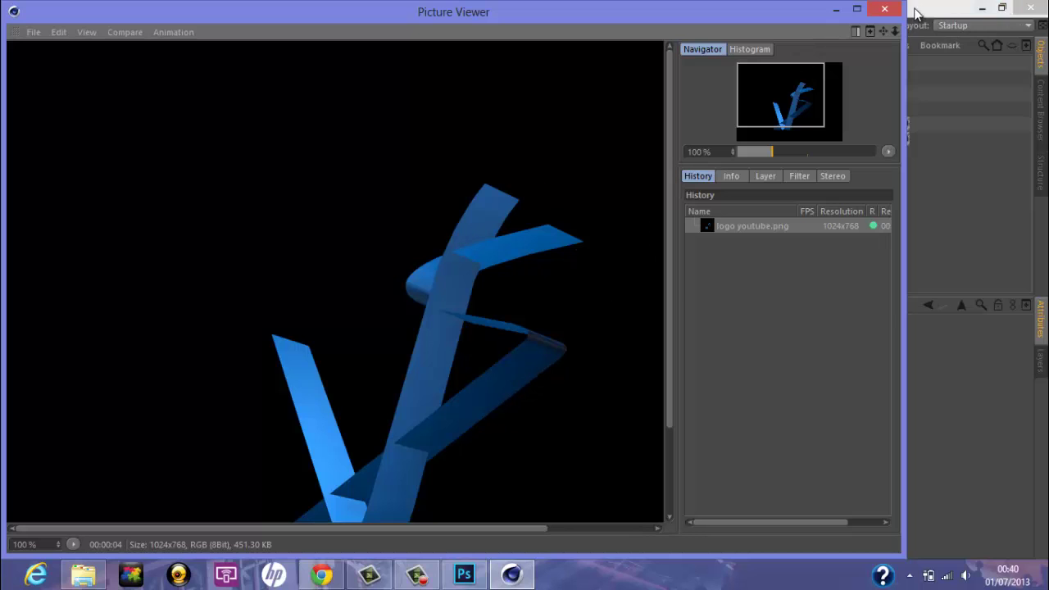
click(887, 10)
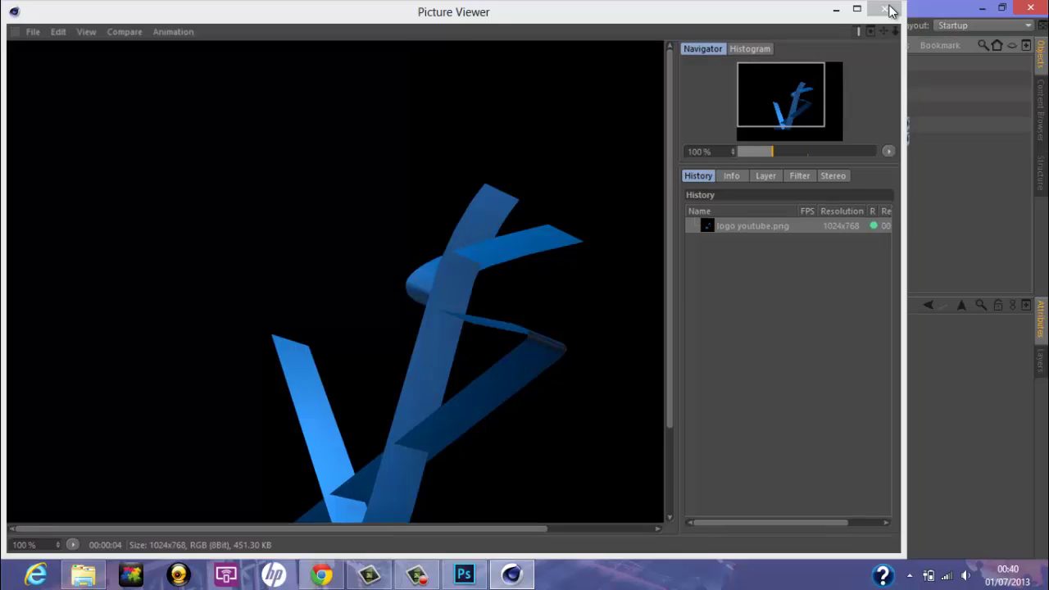
Close CINEMA 4D and open the rendered logo youtube image from the desktop in Photoshop
click(1040, 6)
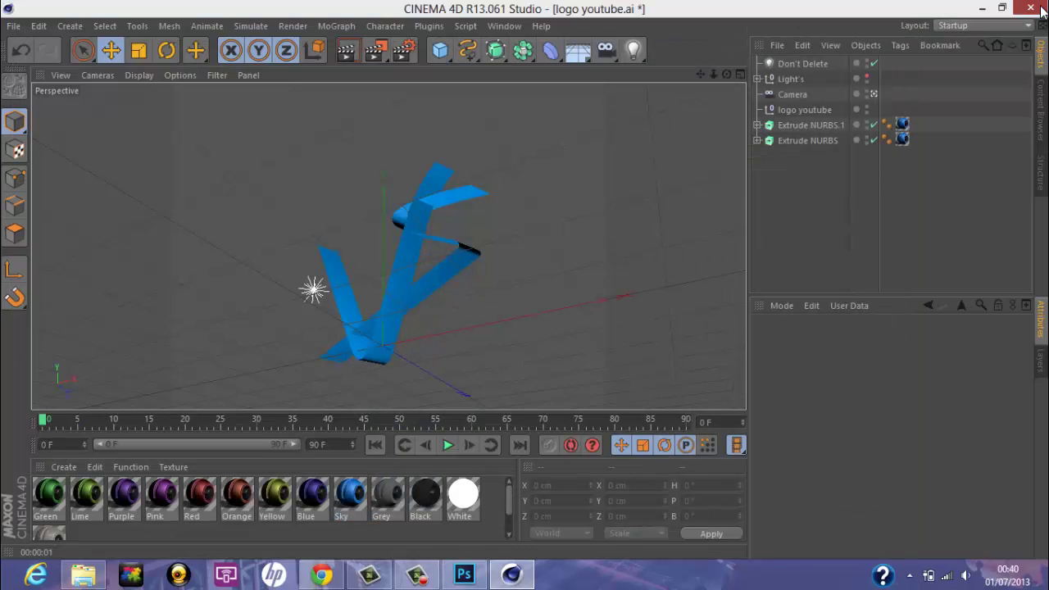
click(548, 345)
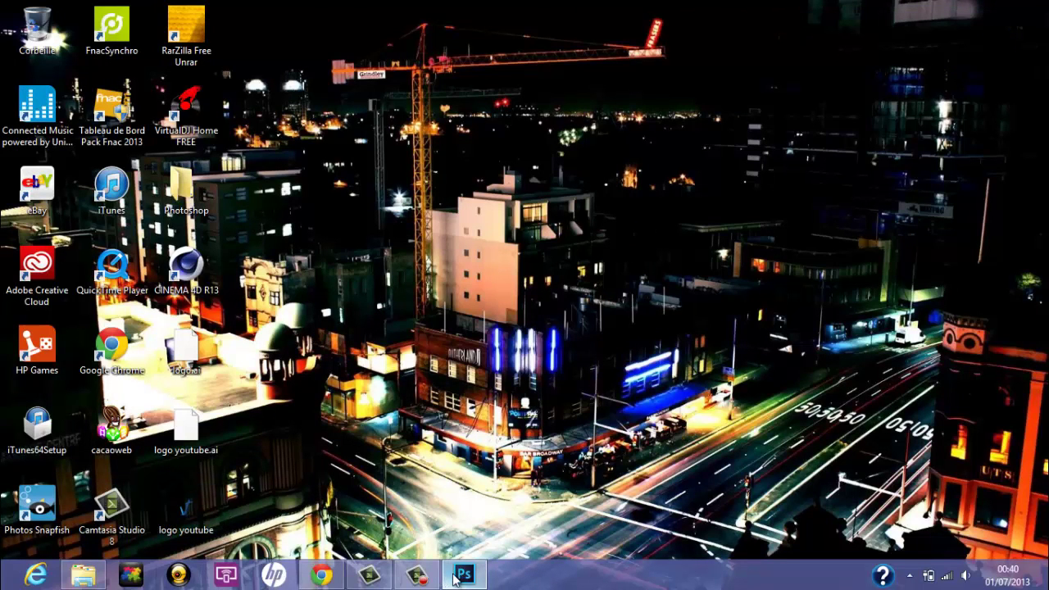
double_click(186, 508)
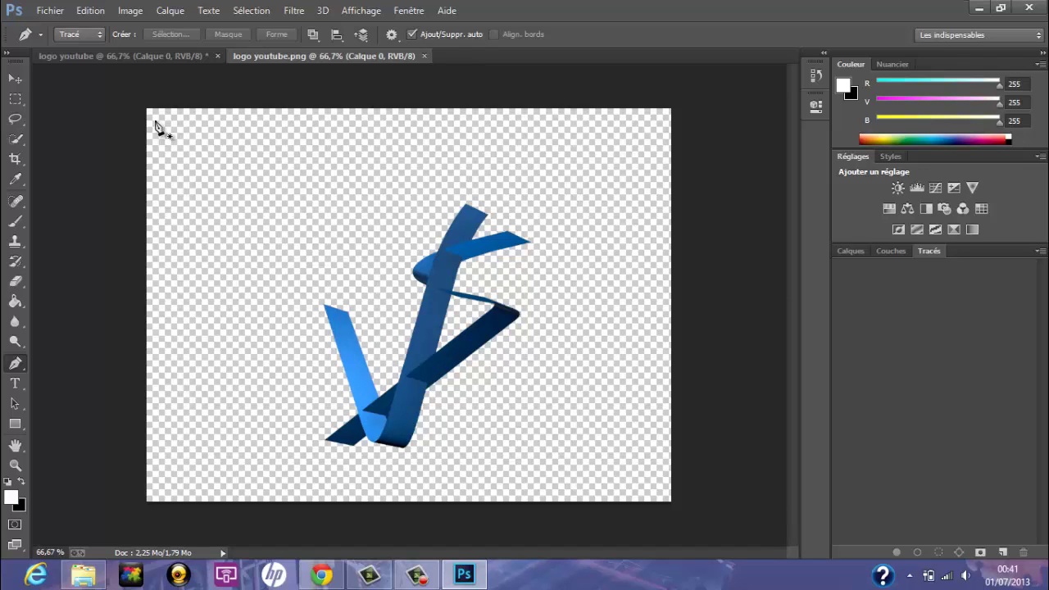
Move the rendered logo into the upper middle of the white logo youtube document and delete the drawn path in Tracé 1
click(14, 78)
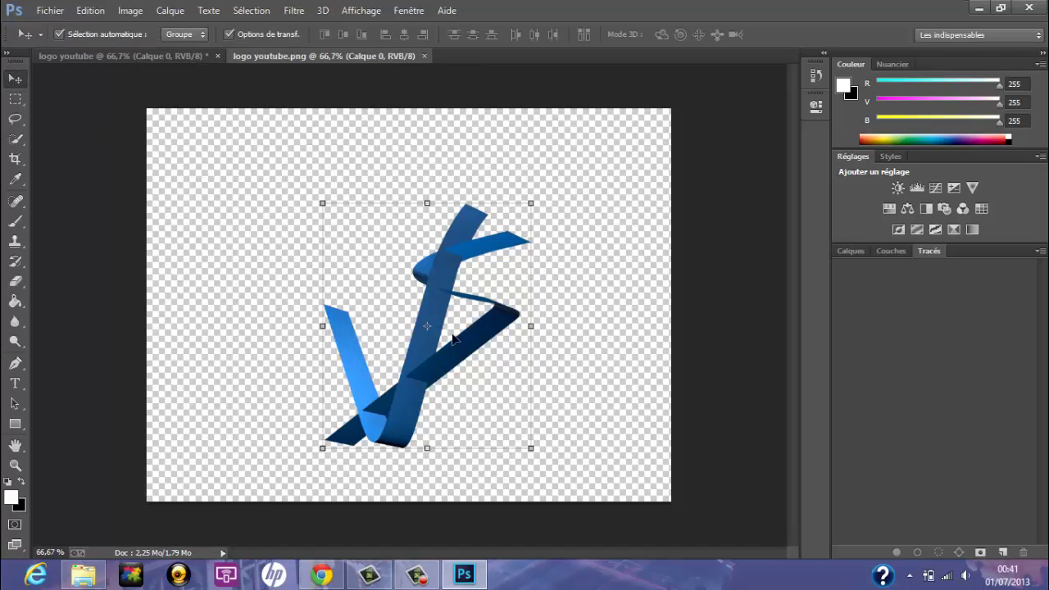
drag(424, 274, 416, 223)
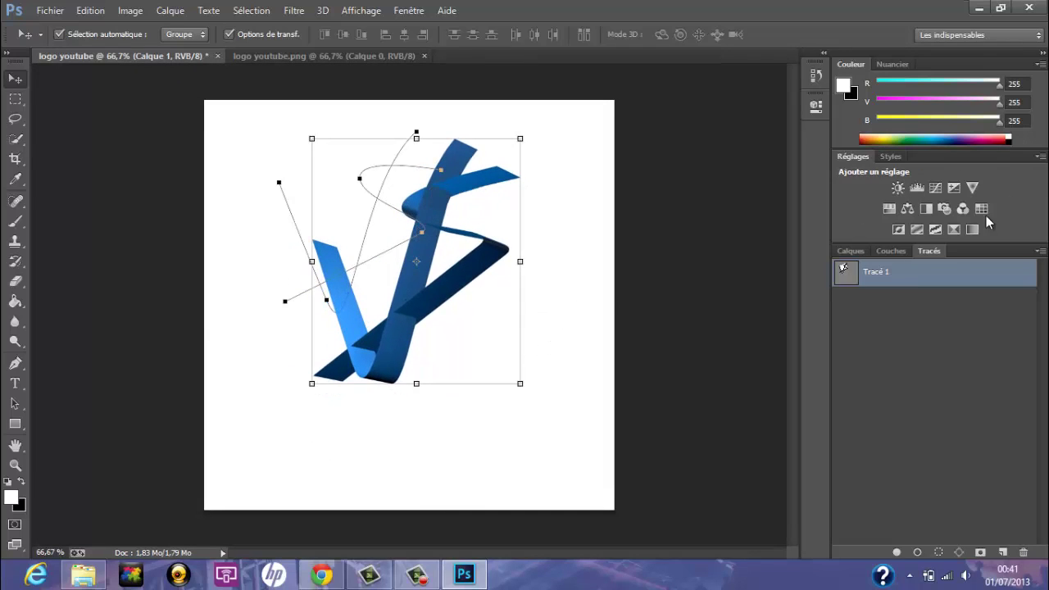
key(Delete)
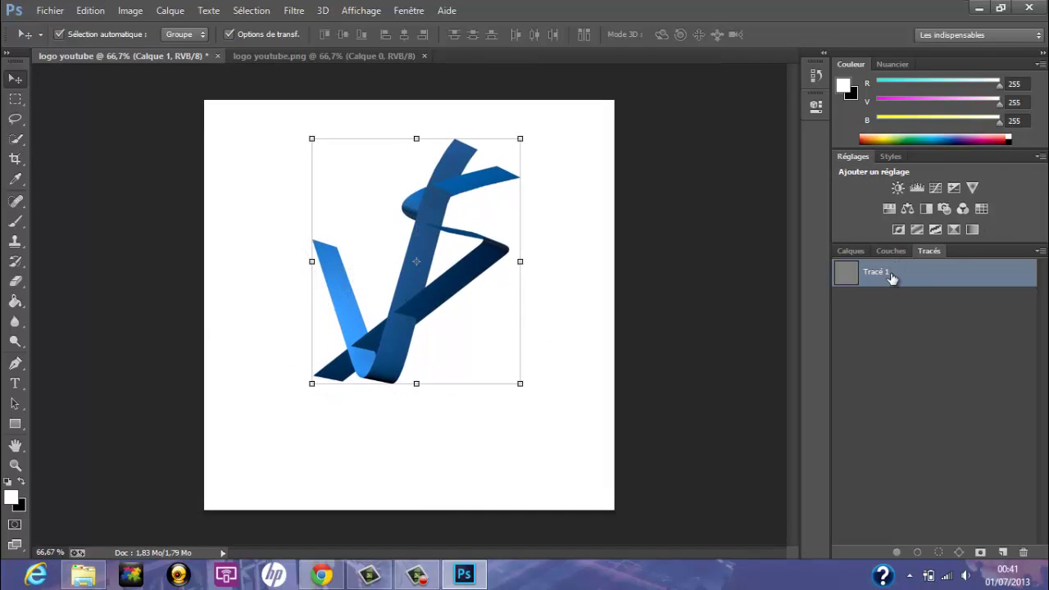
mouse_move(429, 238)
mouse_down()
mouse_move(414, 221)
mouse_move(439, 238)
mouse_up()
click(916, 432)
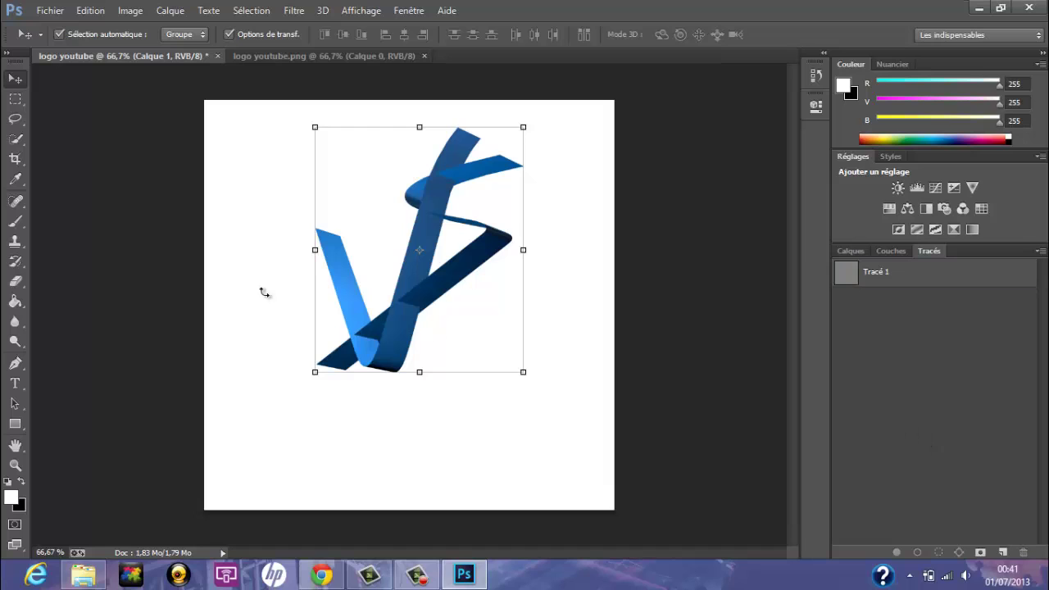
Add the text "VeyStudio" in blue 100 pt Super Mario Bros. font and centre it below the logo
click(15, 383)
click(365, 441)
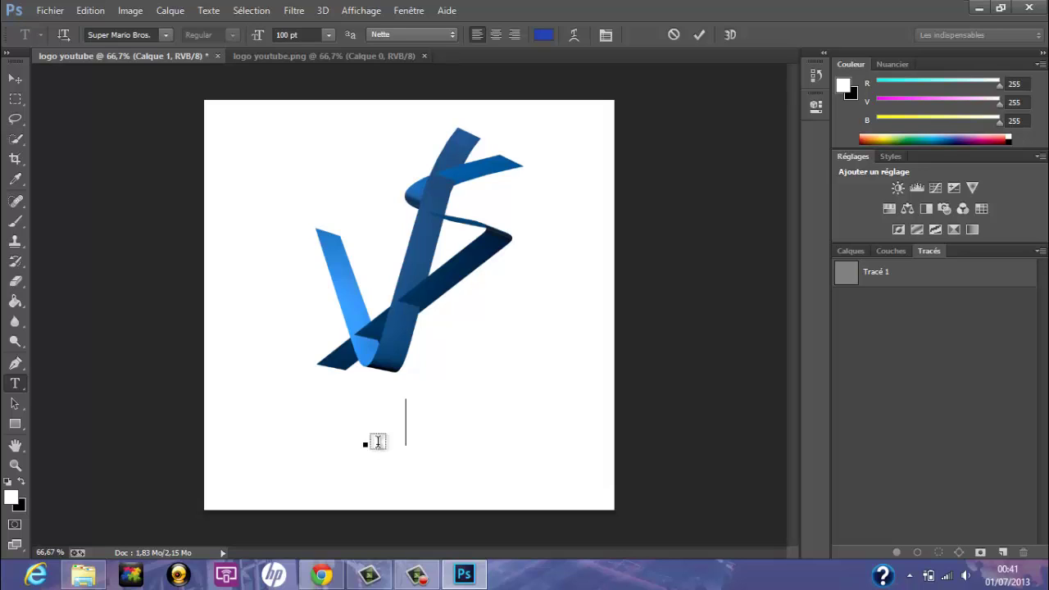
text(VEY)
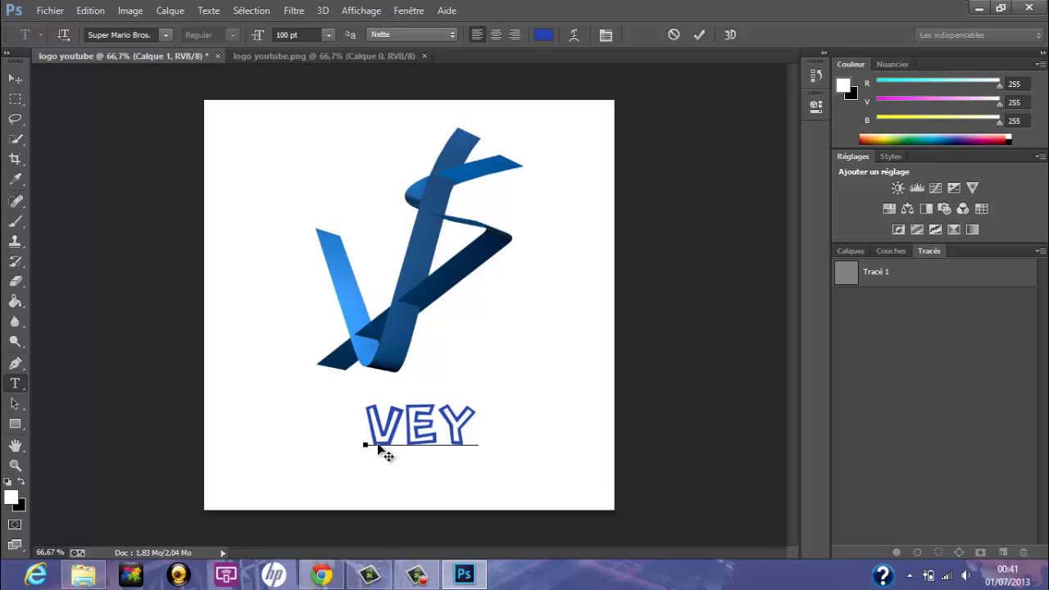
text(S)
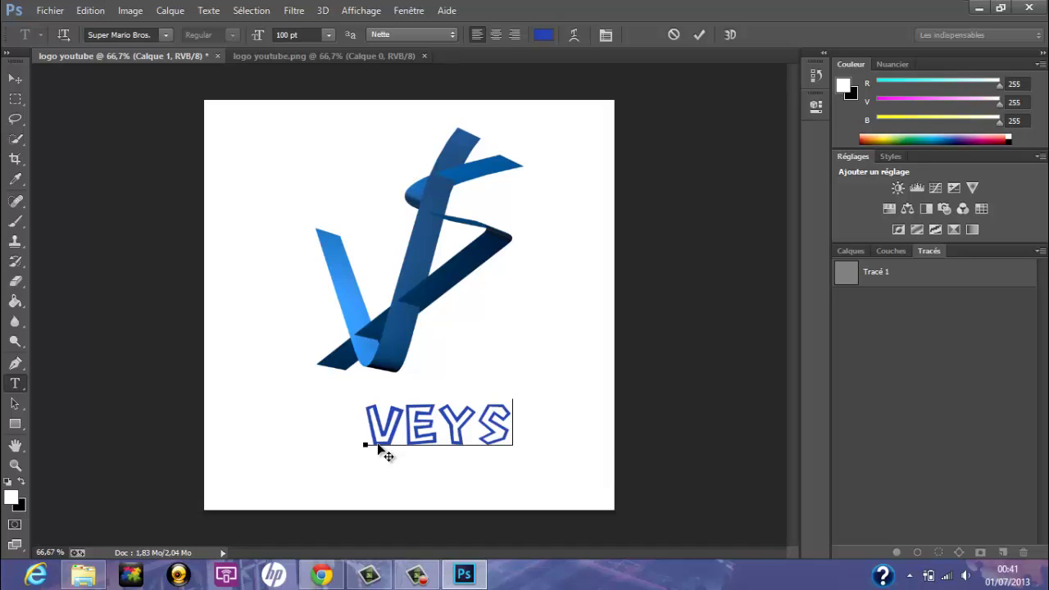
text(TUDIO)
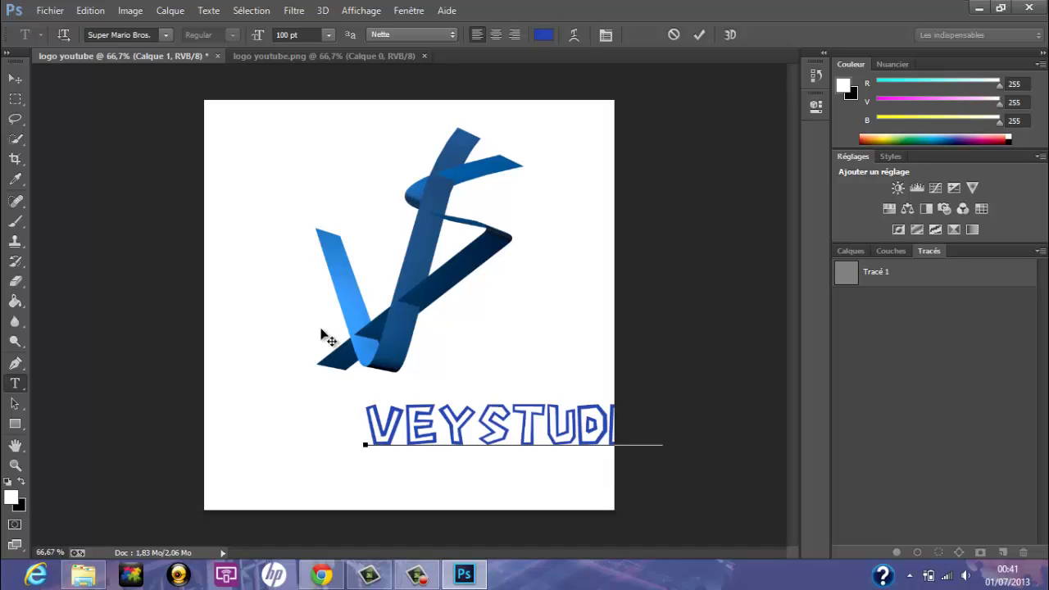
click(14, 78)
drag(474, 434, 403, 439)
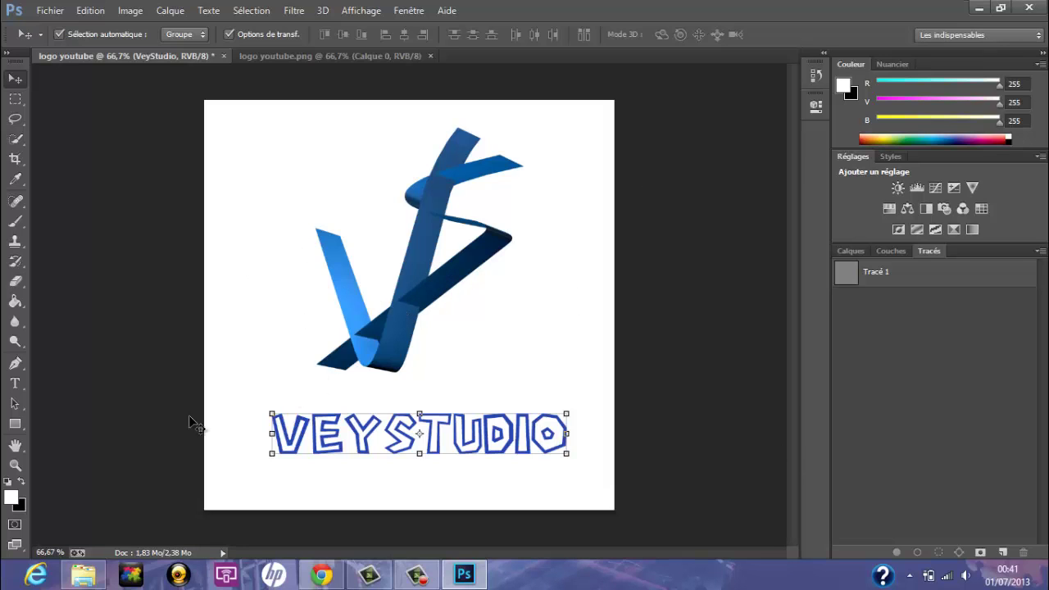
Show the document's layers, leaving the VeyStudio text unedited and no layer selected
click(14, 383)
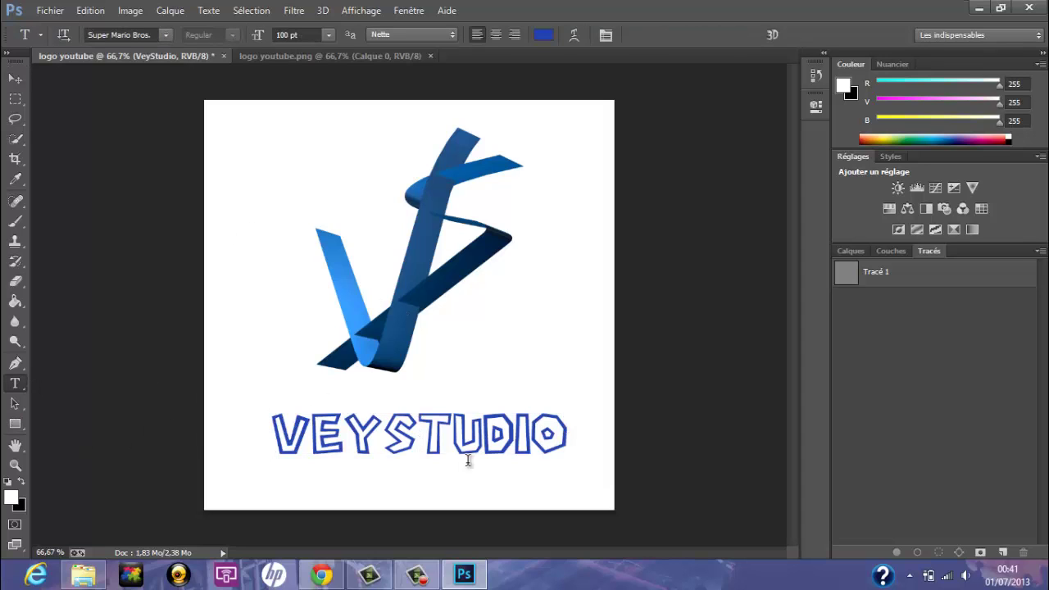
click(518, 440)
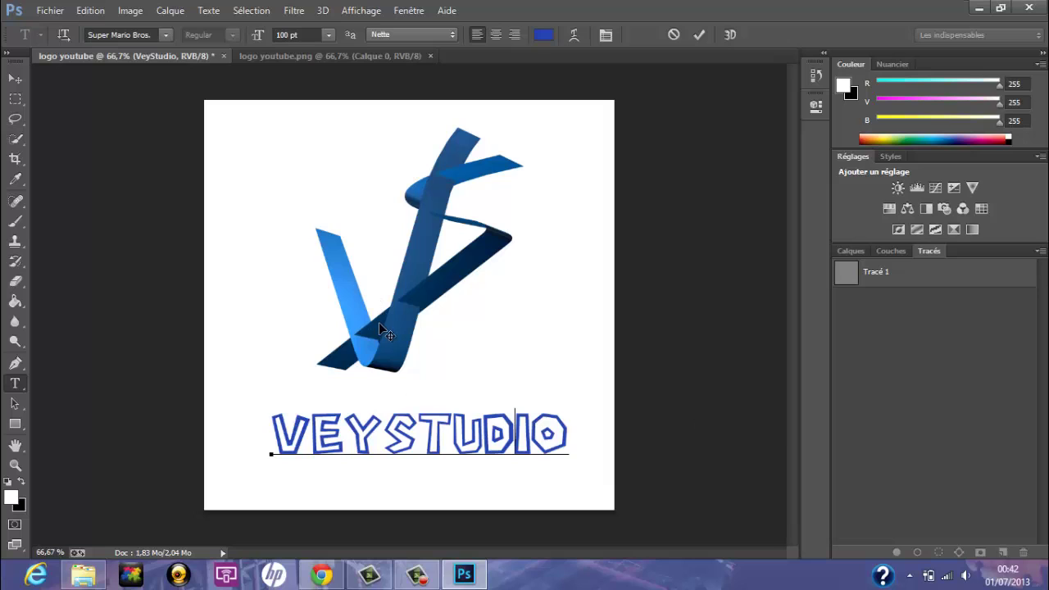
click(852, 251)
click(935, 468)
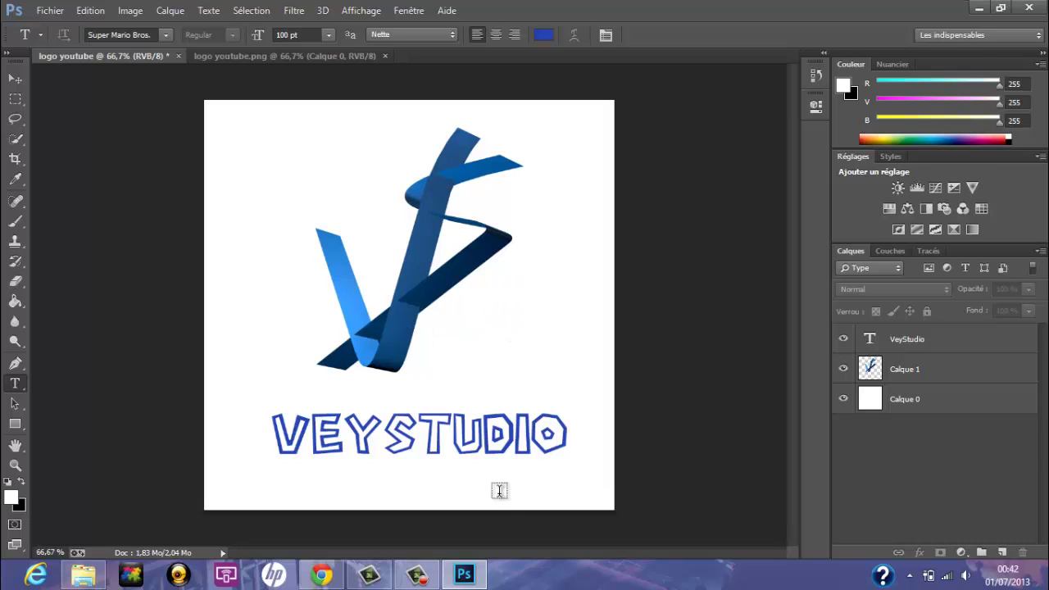
click(418, 575)
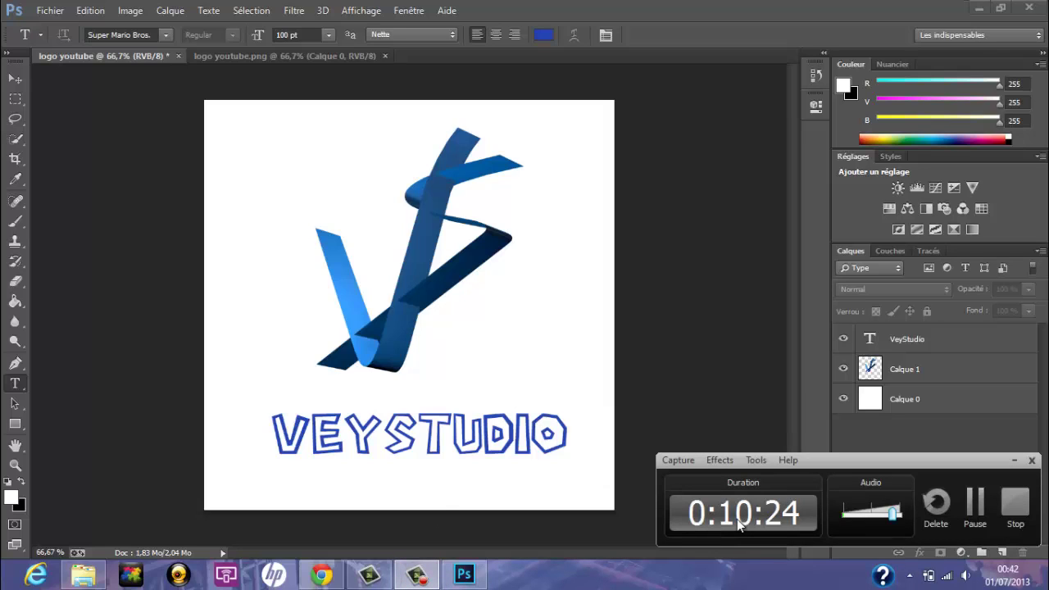